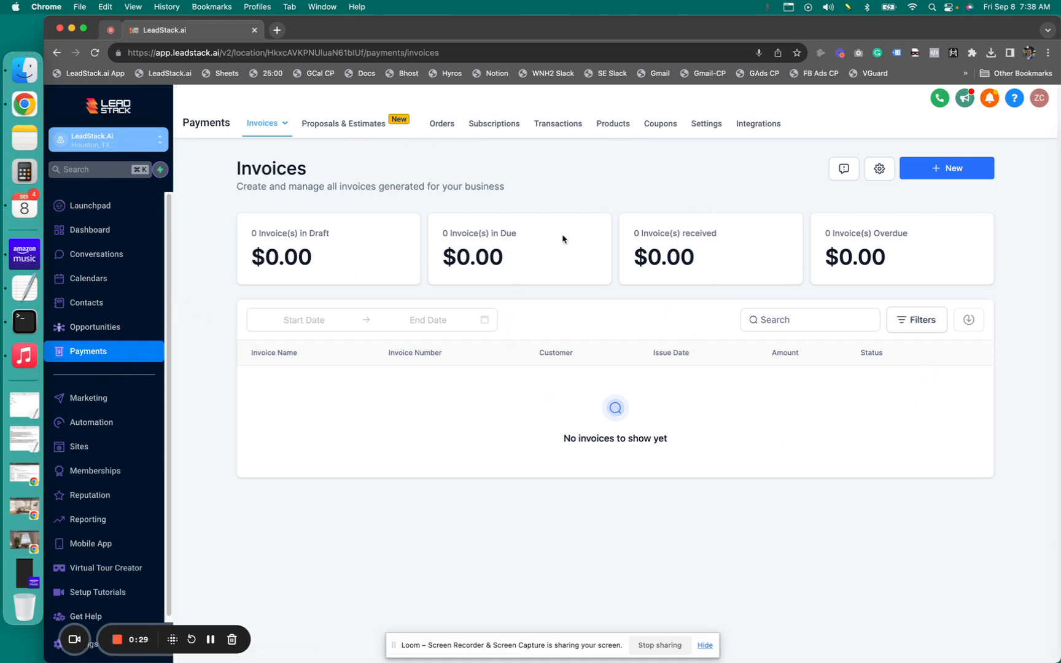
Review the Invoices options, the Proposals & Estimates list and the Products list in Payments
mouse_move(270, 123)
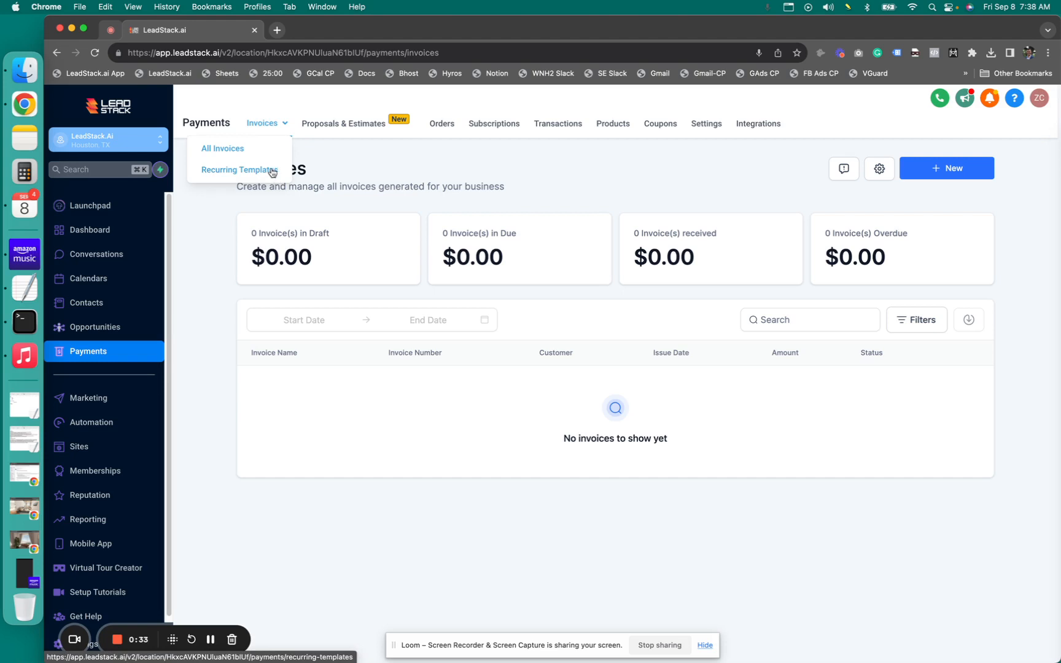
left_click(338, 130)
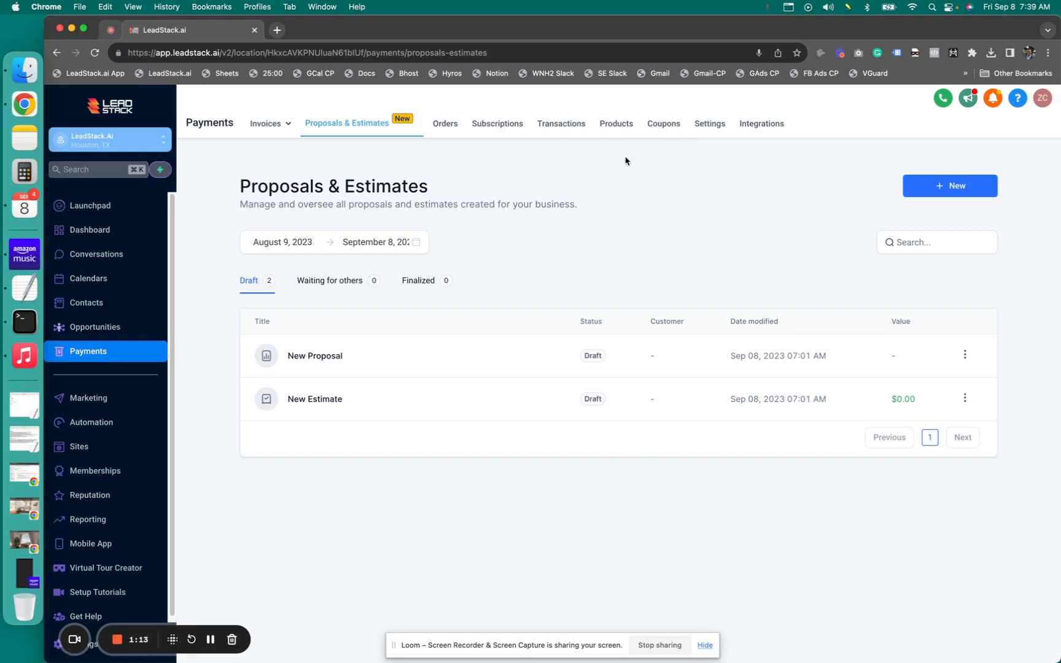
left_click(603, 123)
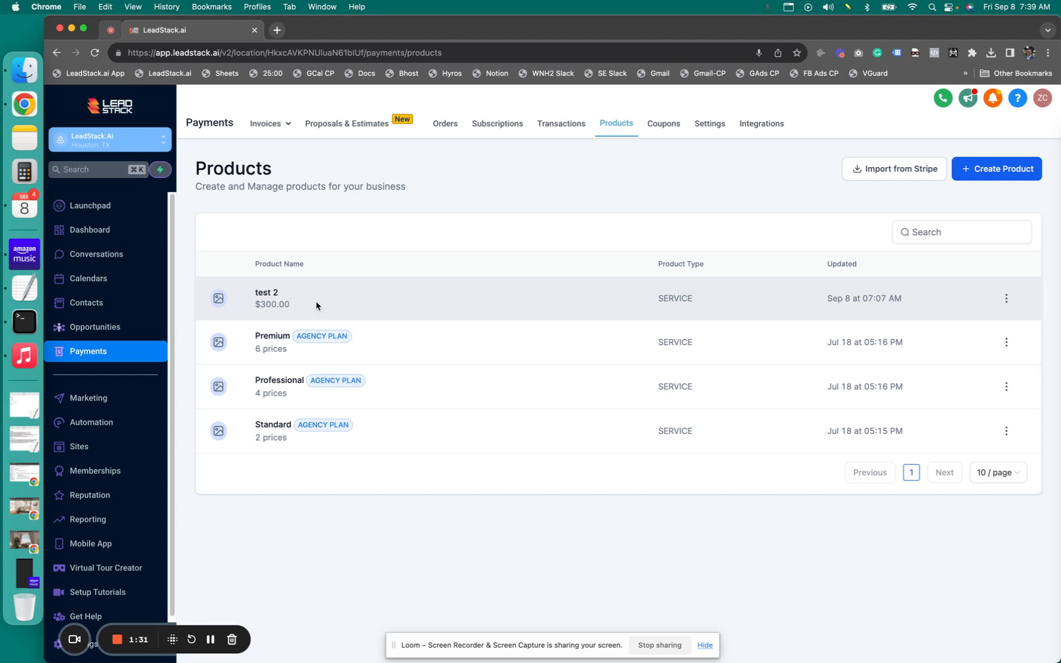
Open the Home page of the Fashion Photography Services funnel in the page builder
left_click(89, 445)
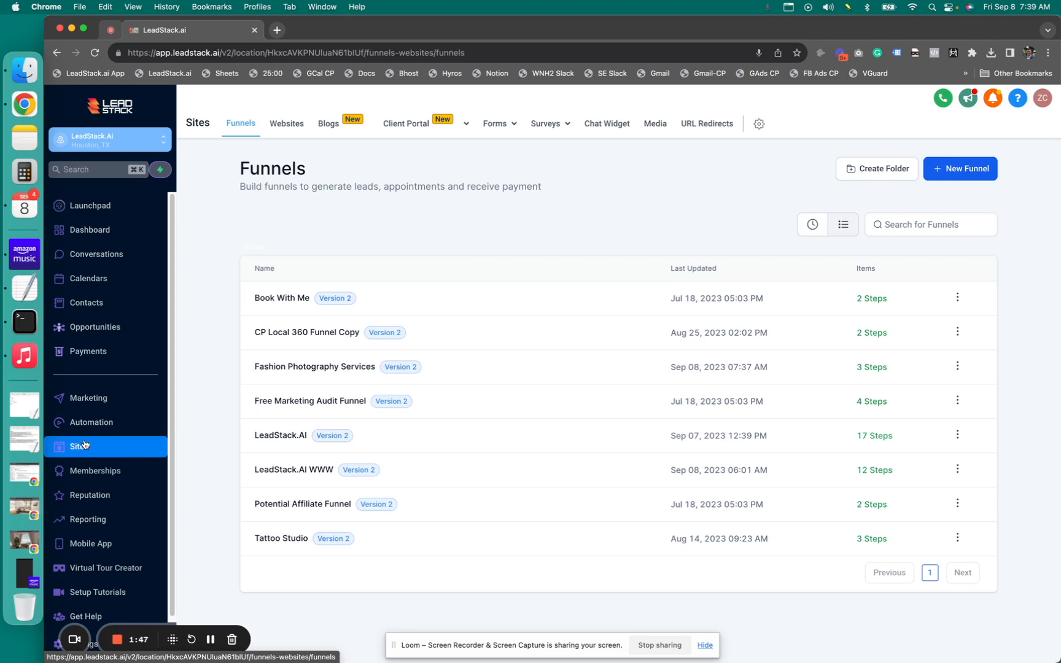
left_click(354, 373)
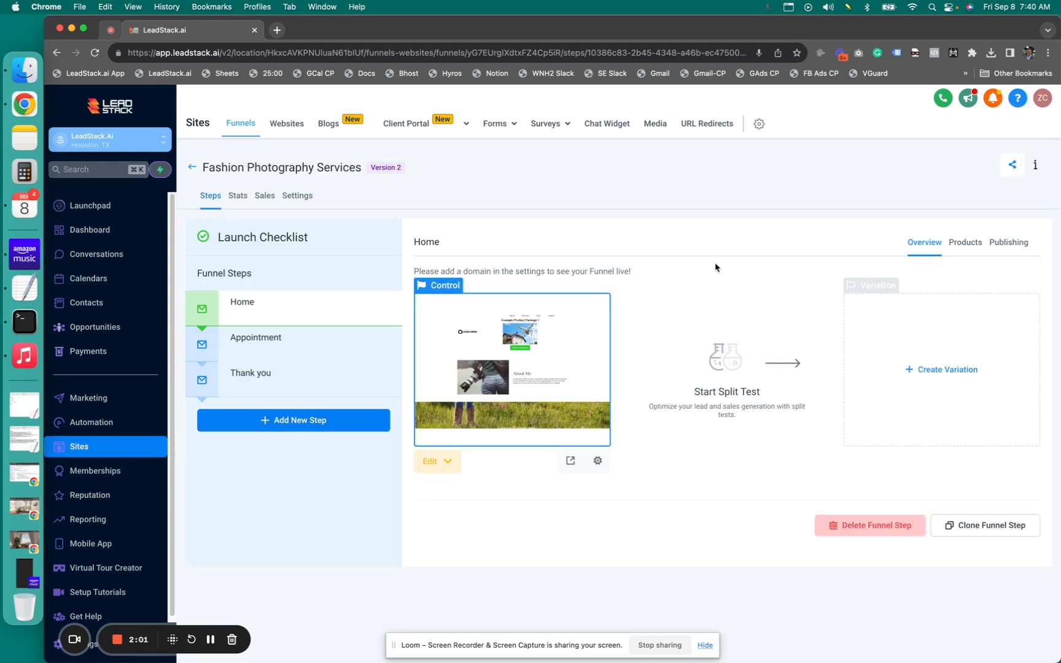
left_click(545, 373)
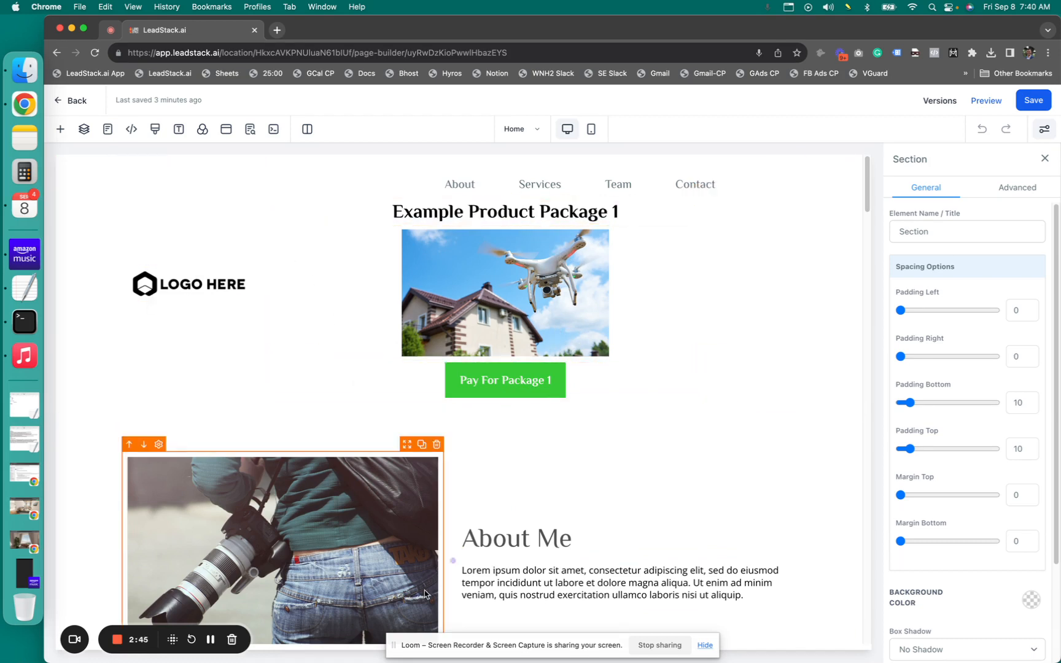
Look over the Home page's sections down to the Portfolio and inspect the "Example Product Package 1" headline
scroll(472, 522, "down", 3)
scroll(457, 430, "down", 3)
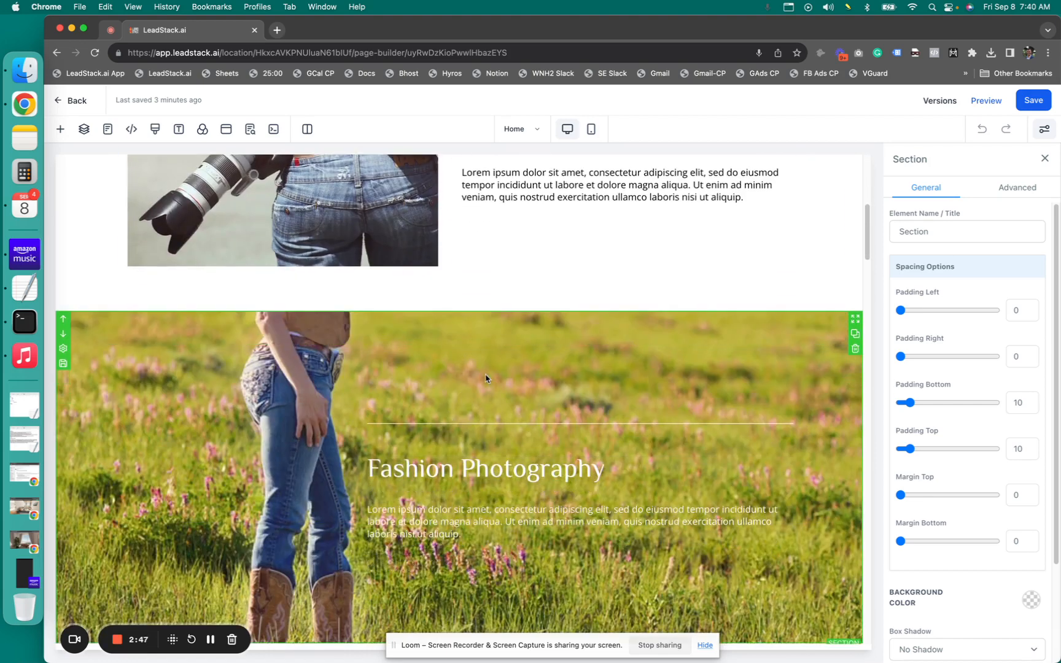
scroll(486, 379, "down", 4)
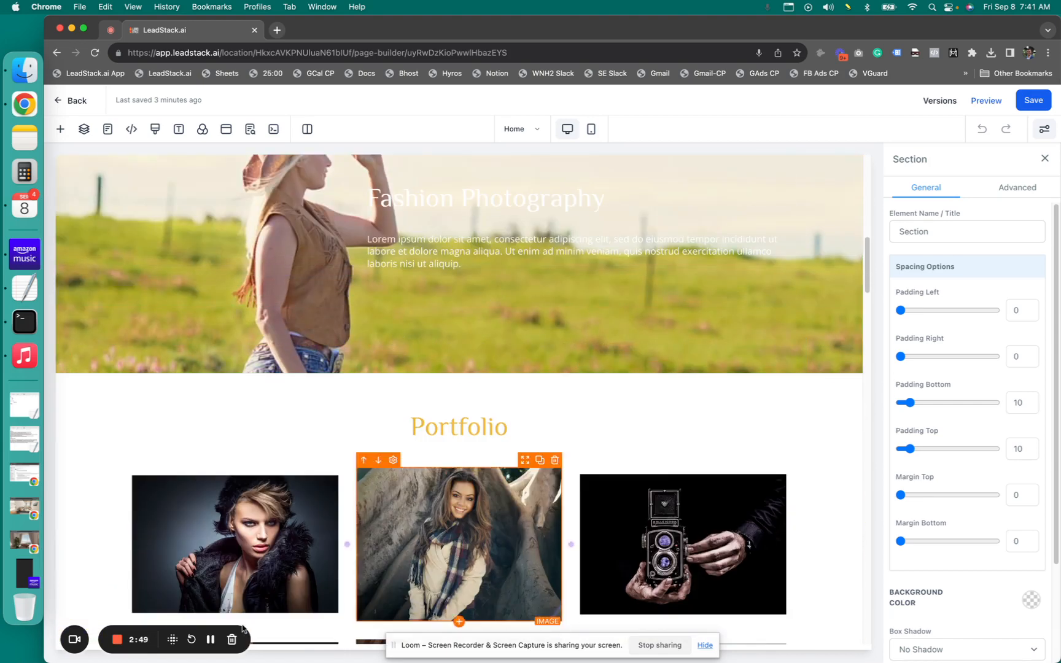
scroll(467, 478, "up", 10)
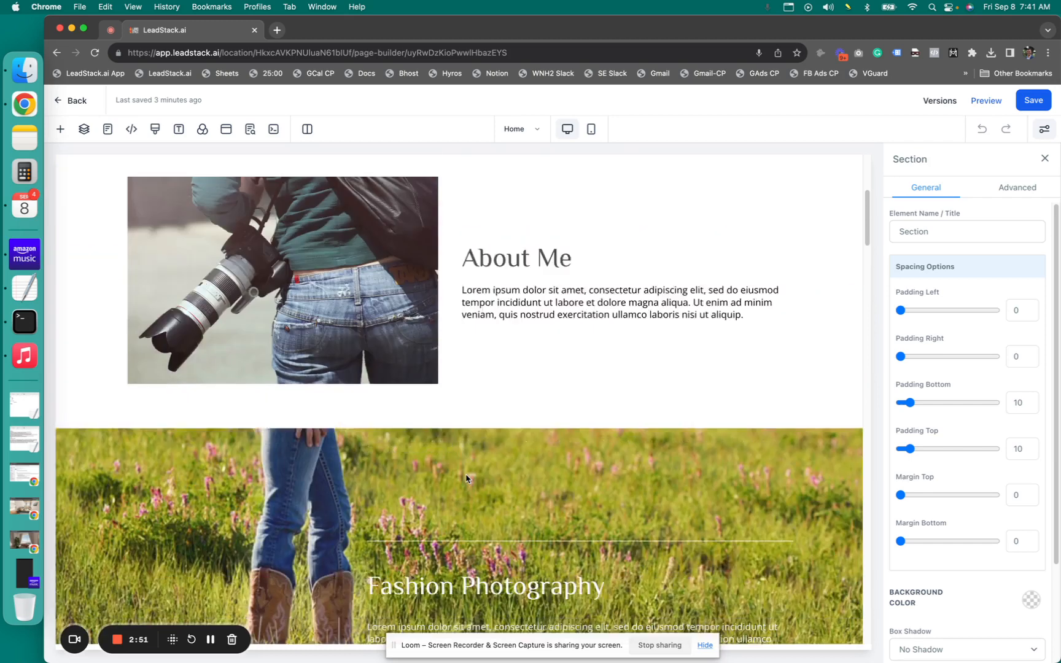
scroll(466, 479, "up", 1)
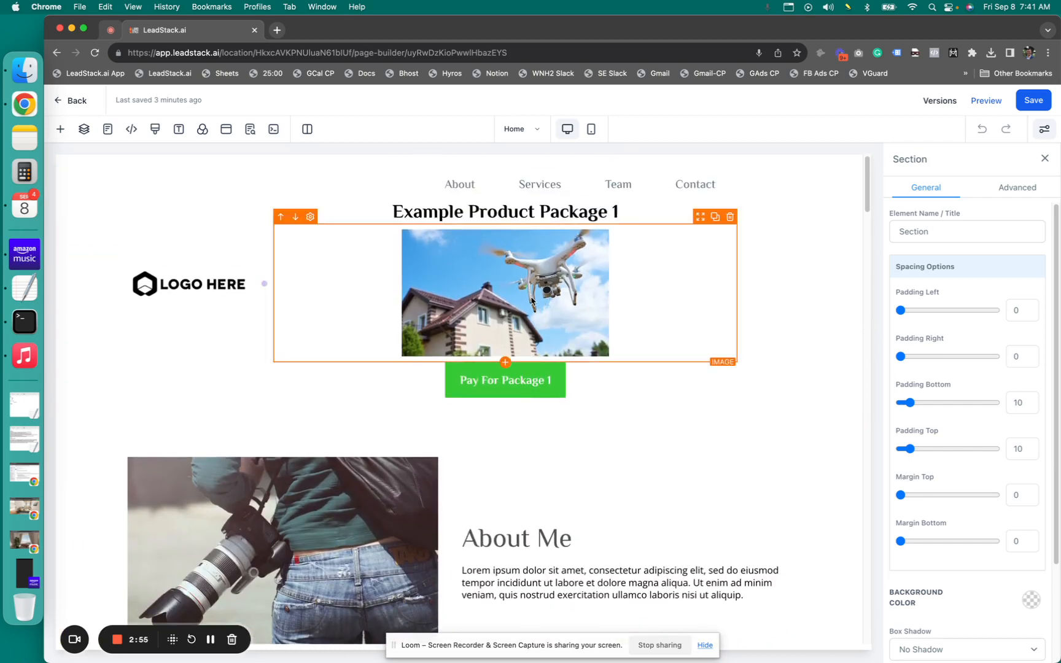
triple_click(538, 212)
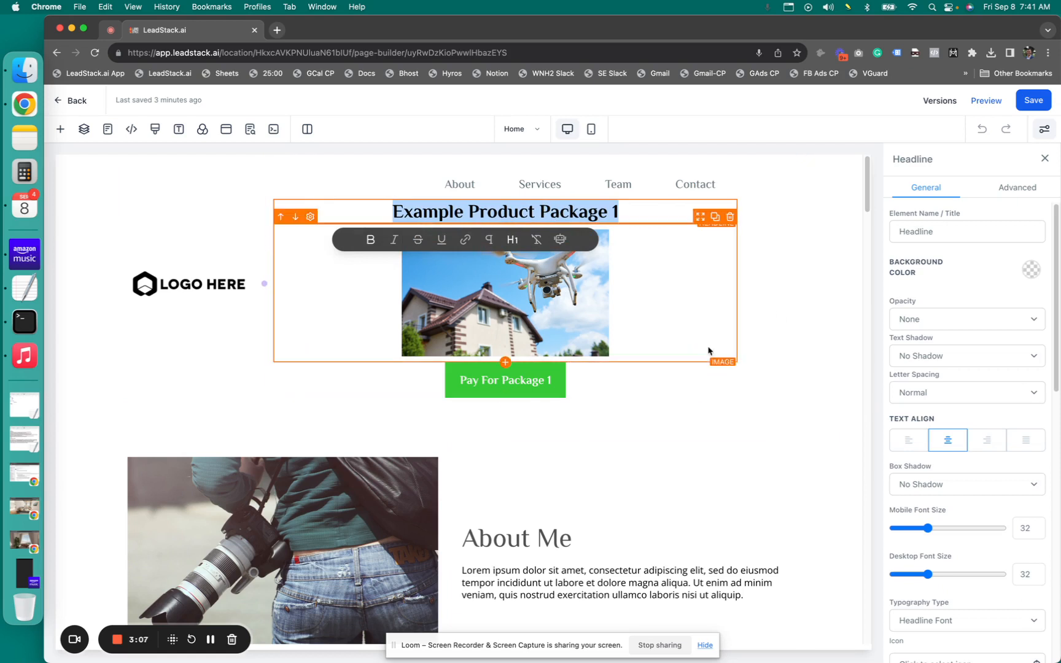
Change the text of the green button below the drone image to "Purchase"
left_click(492, 373)
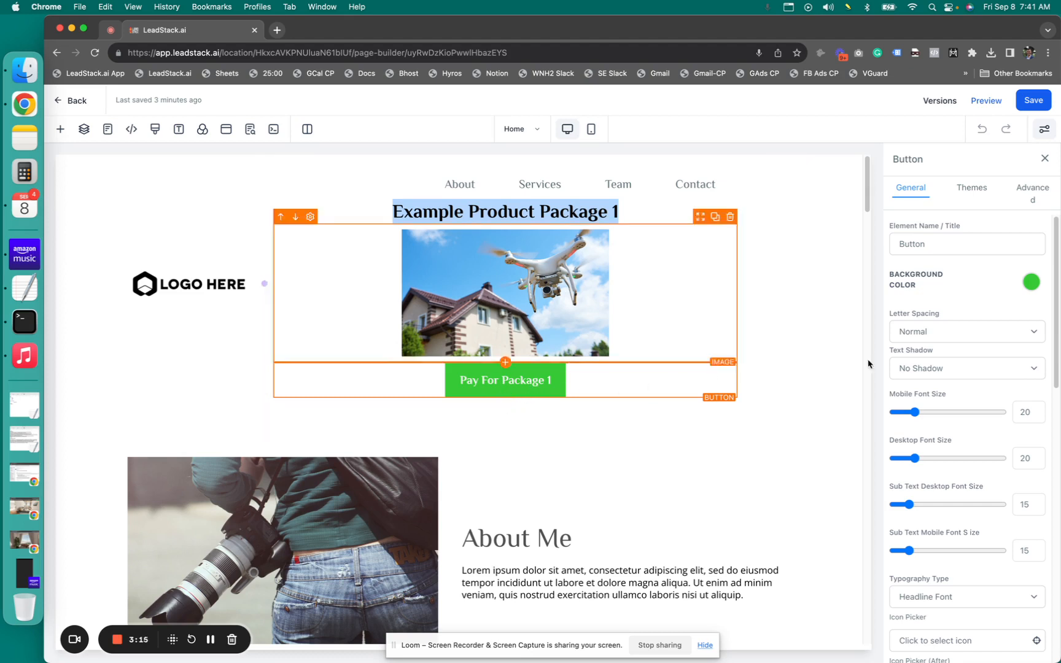
scroll(982, 491, "down", 10)
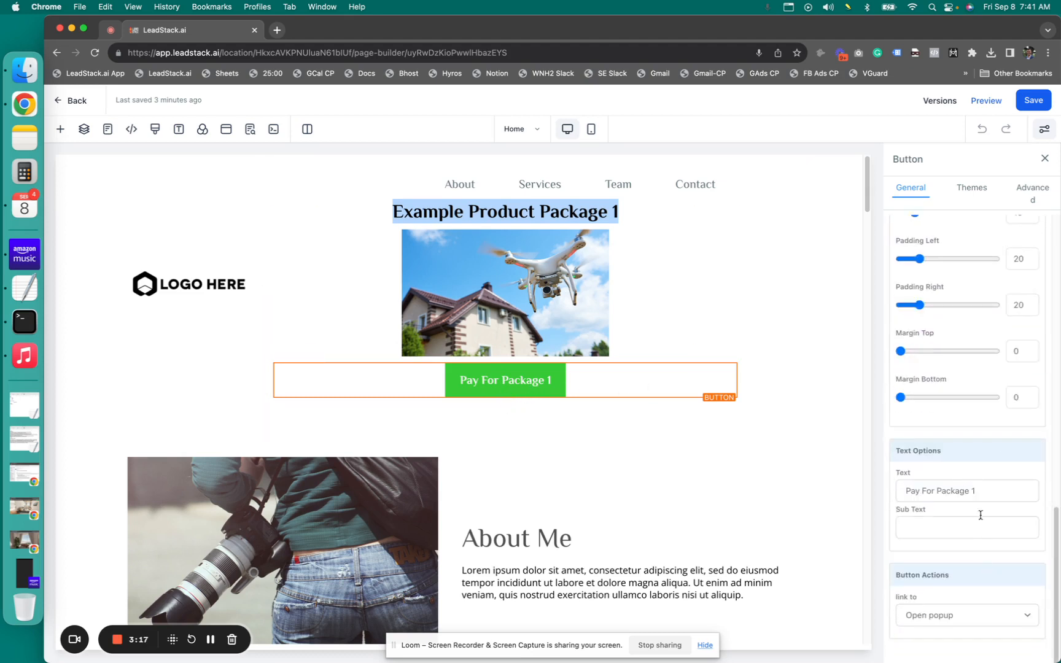
left_click(978, 491)
key("super+a")
type("Purcahse")
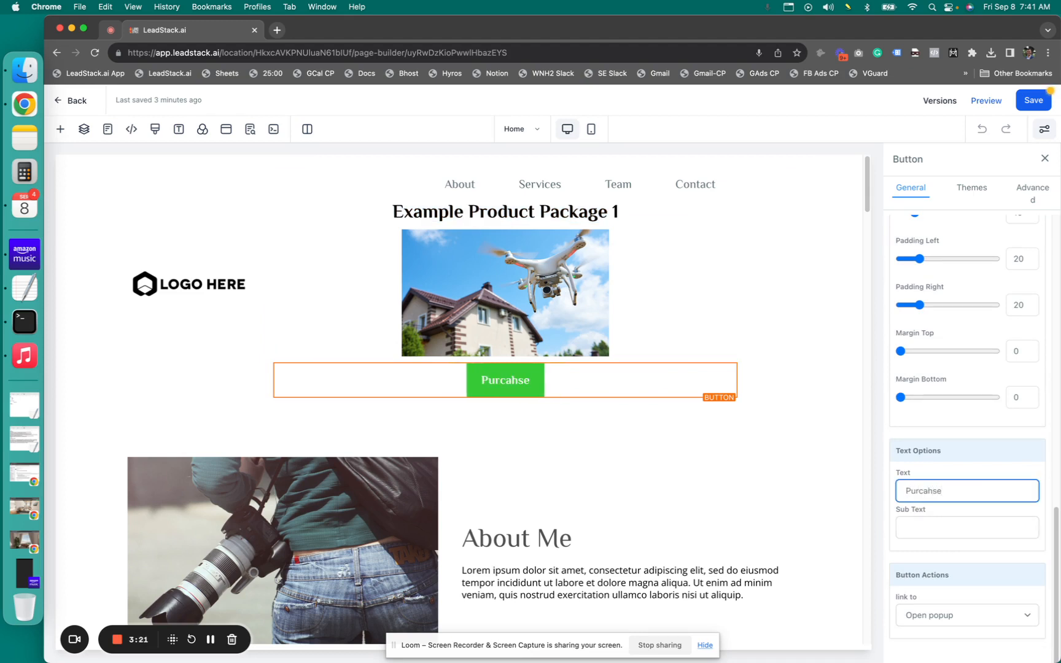
key("BackSpace")
key("BackSpace")
key("BackSpace")
key("BackSpace")
key("BackSpace")
type("chase")
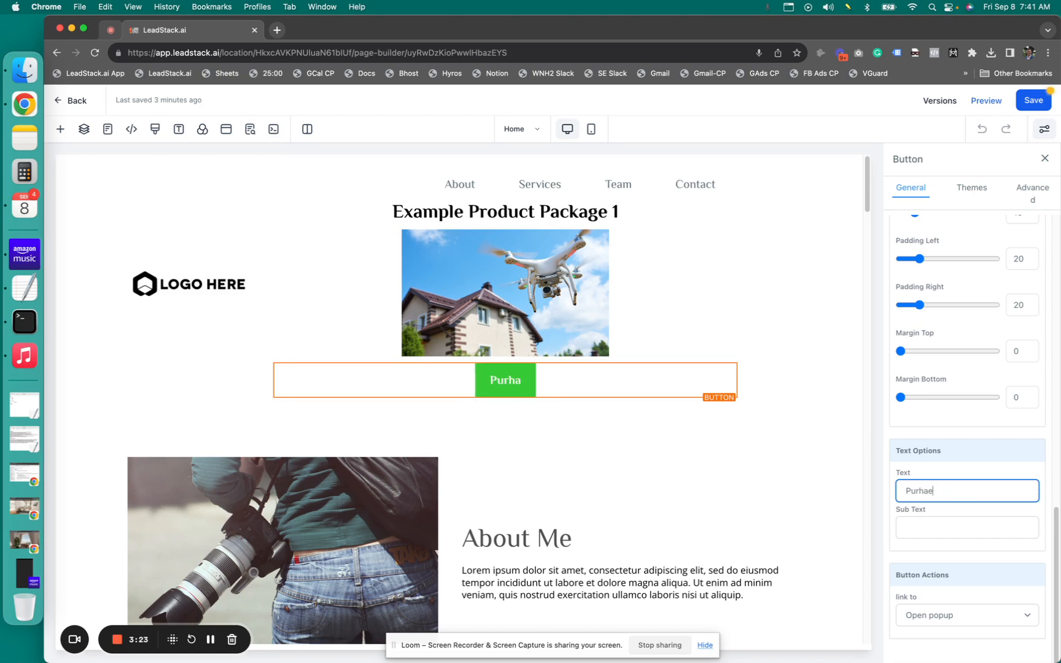
key("BackSpace")
key("BackSpace")
key("BackSpace")
key("BackSpace")
key("BackSpace")
key("BackSpace")
key("BackSpace")
type("rchase")
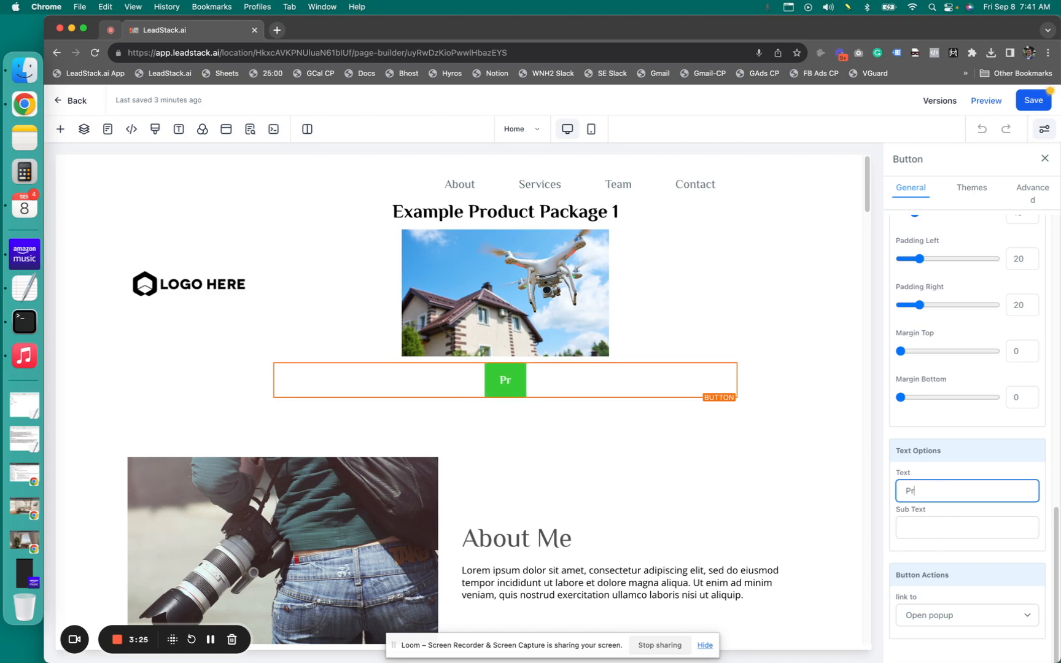
key("BackSpace")
key("BackSpace")
key("BackSpace")
key("BackSpace")
key("BackSpace")
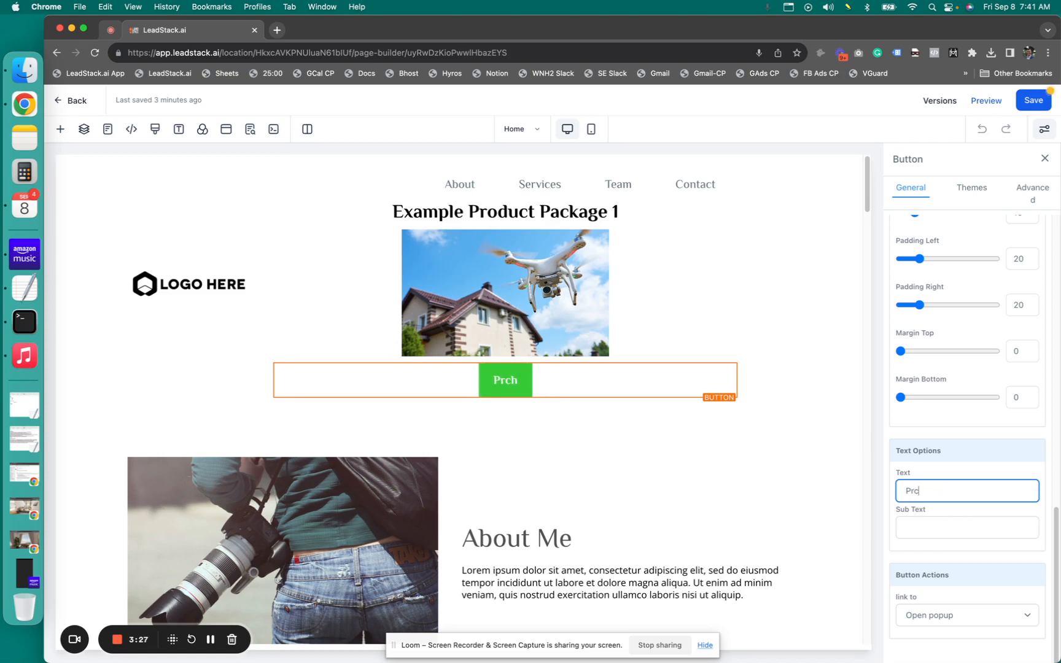
type("urchase")
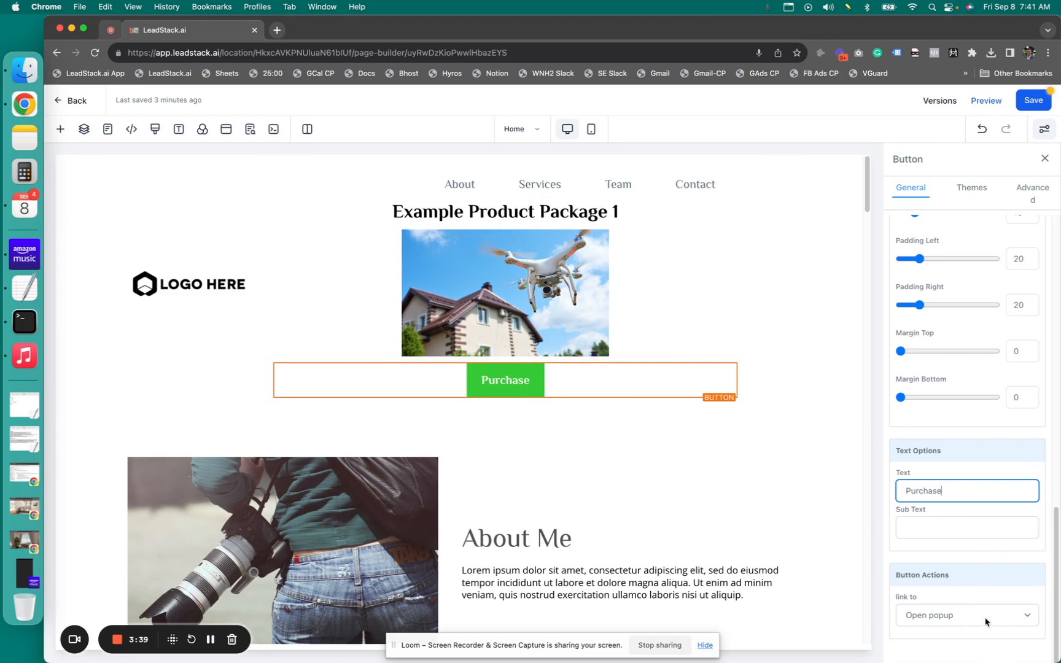
Delete the existing order form from the page's popup and add a 1 Step Order element in its place
left_click(227, 131)
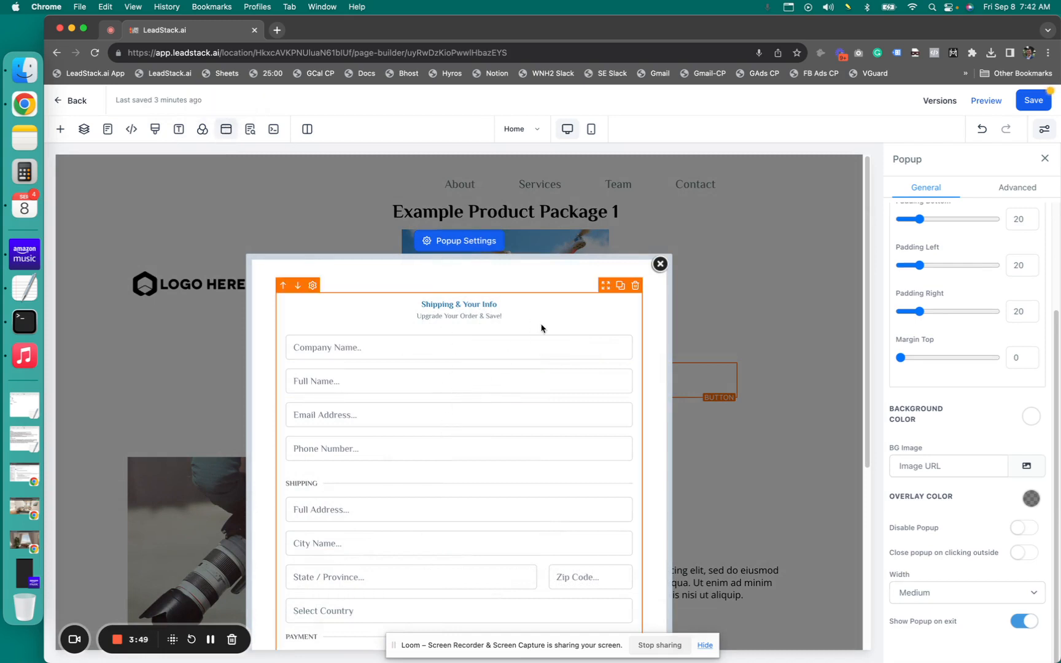
left_click(636, 285)
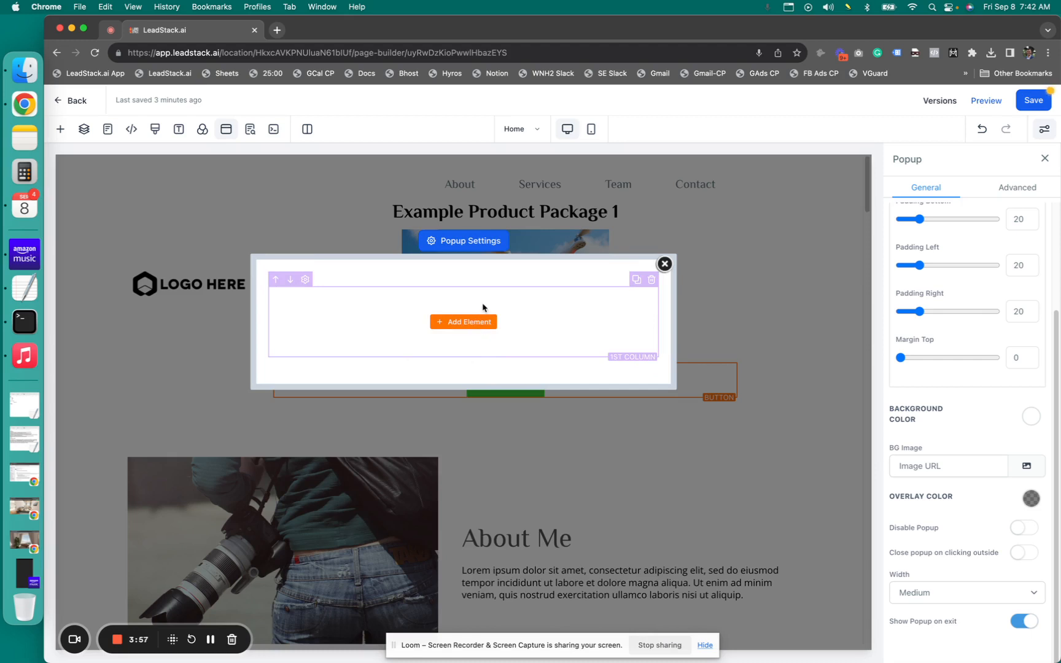
left_click(458, 323)
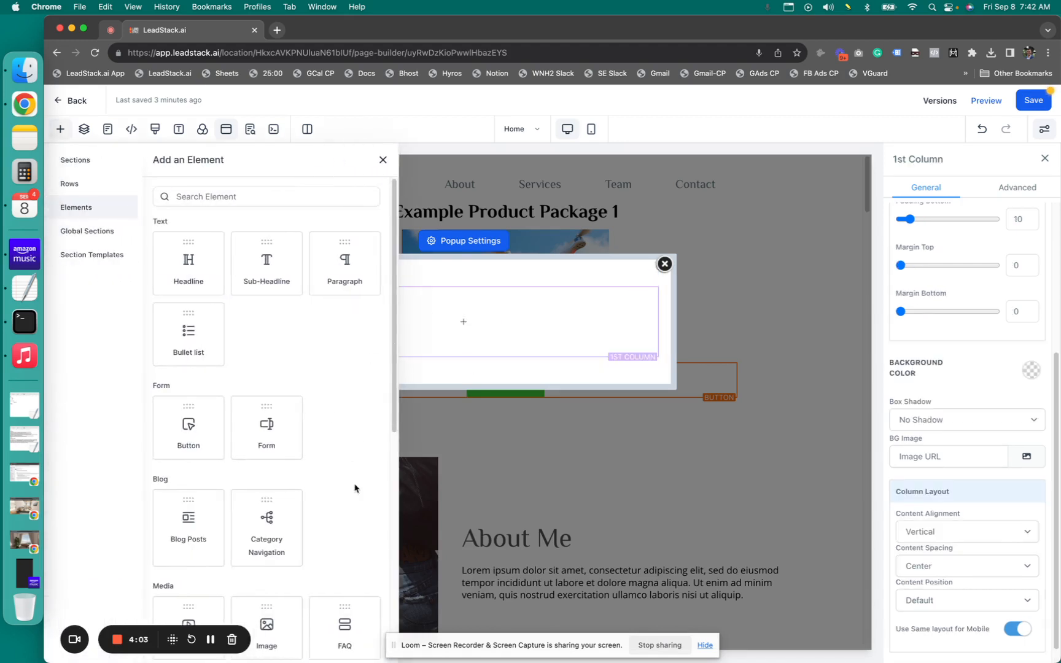
scroll(355, 487, "down", 5)
scroll(353, 485, "down", 2)
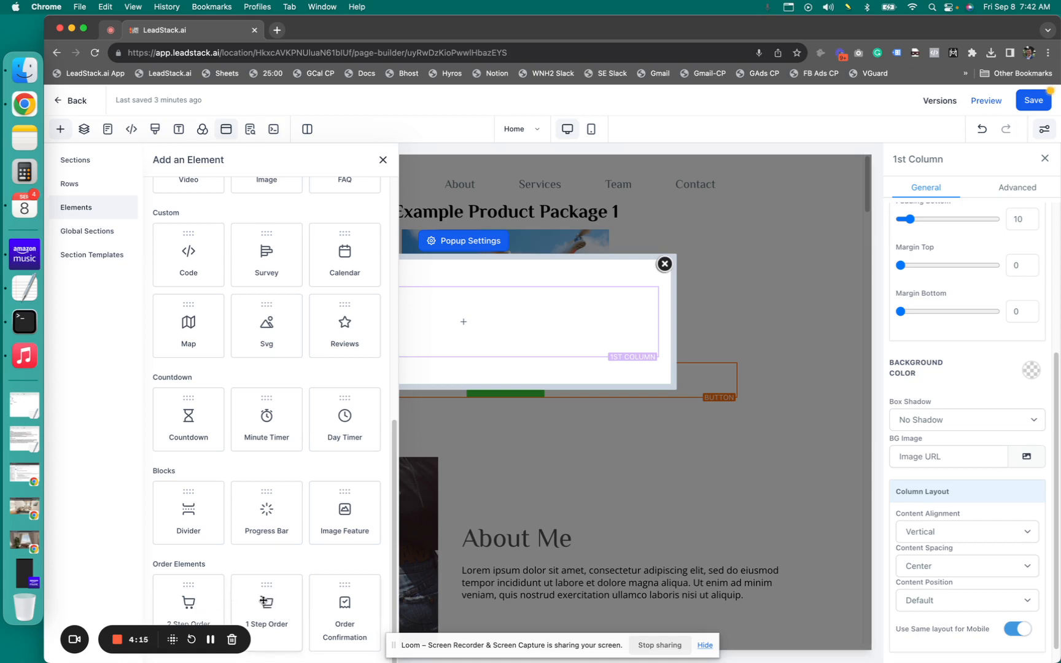
left_click_drag(263, 601, 306, 332)
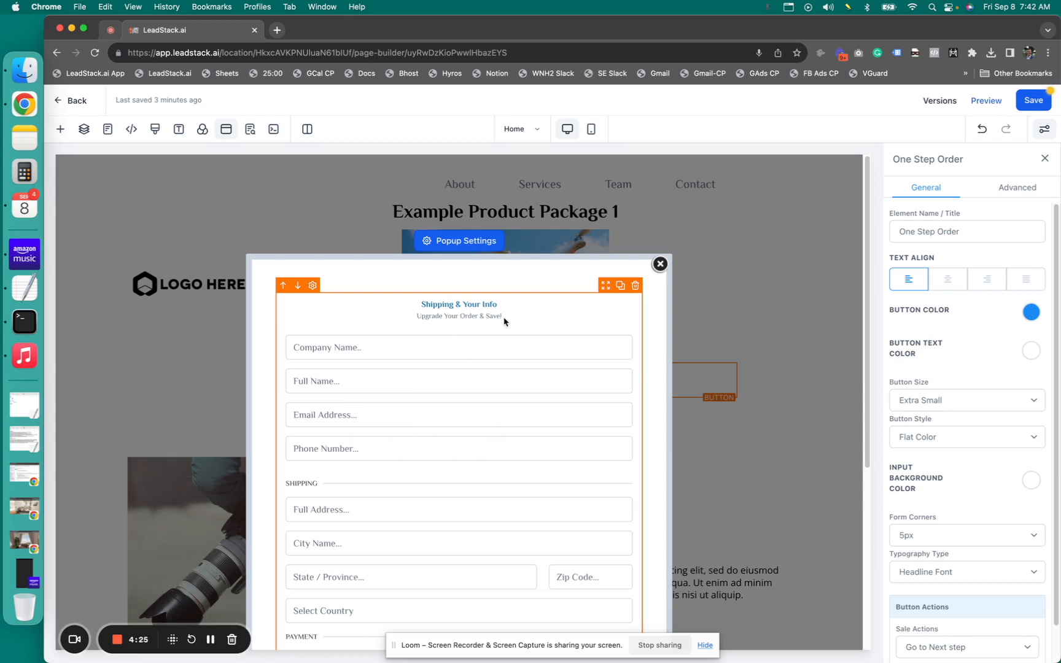
Examine the popup order form's contact, shipping, payment and order summary fields
scroll(523, 434, "down", 2)
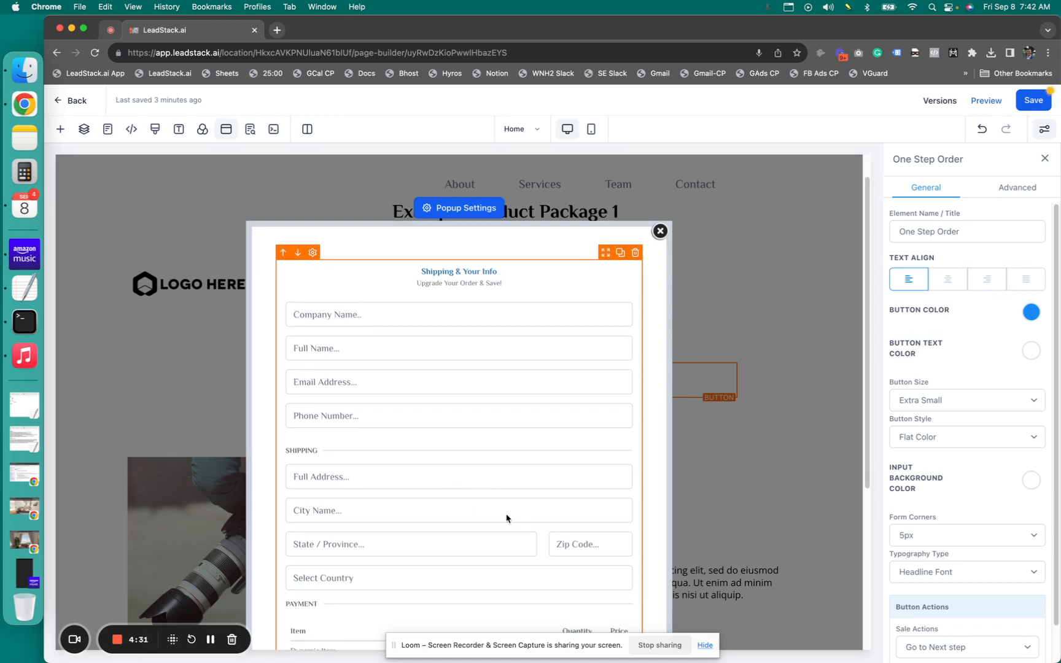
scroll(506, 519, "down", 5)
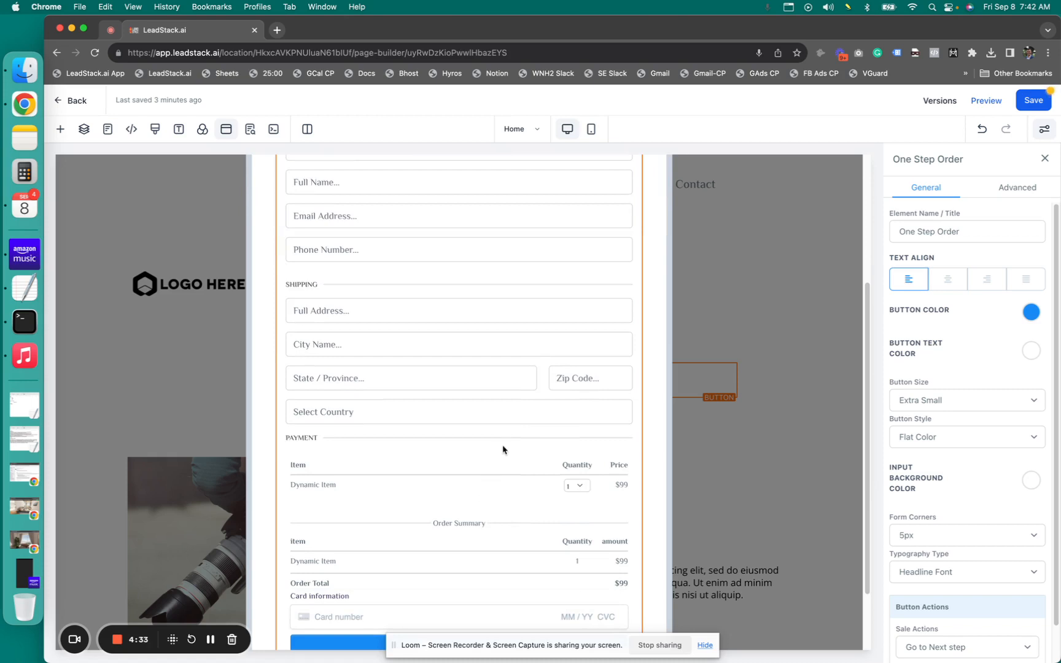
scroll(503, 410, "up", 1)
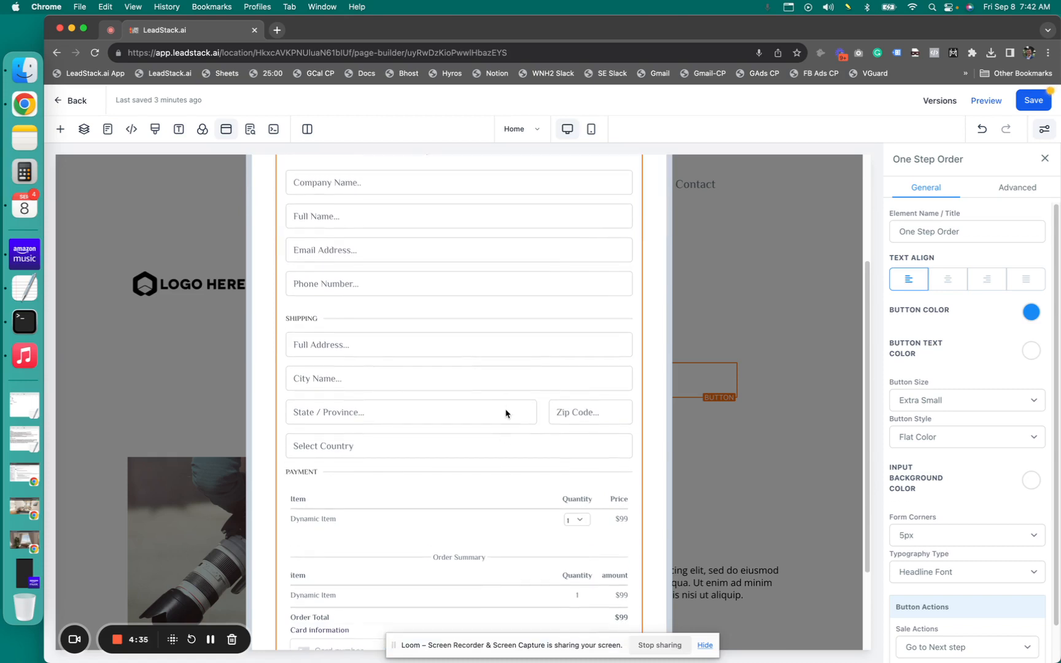
scroll(506, 414, "up", 1)
scroll(505, 410, "down", 4)
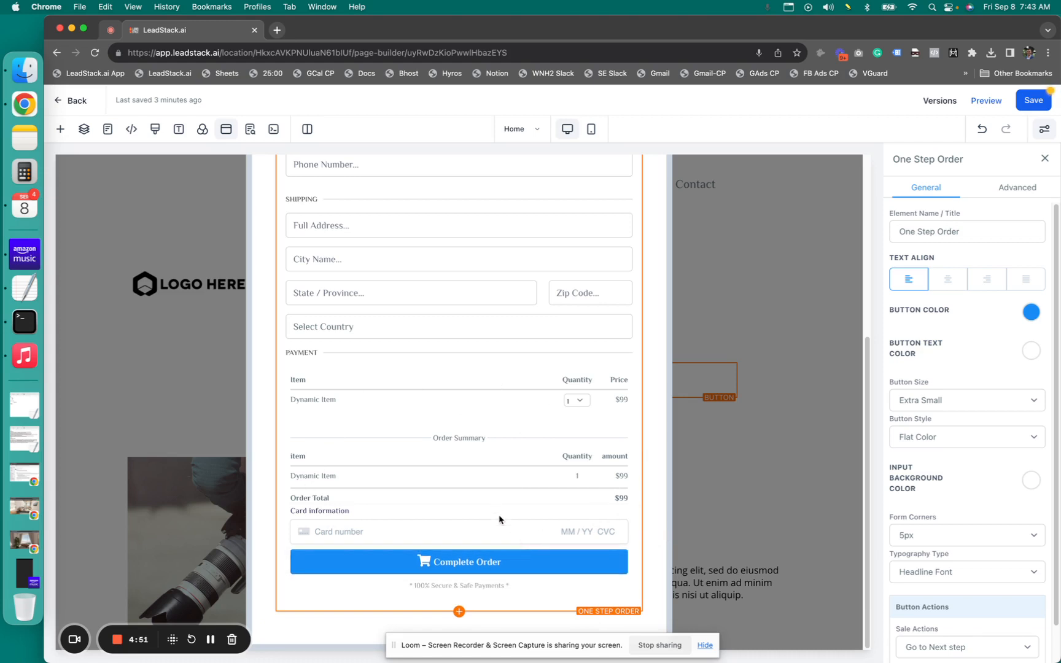
scroll(490, 484, "up", 1)
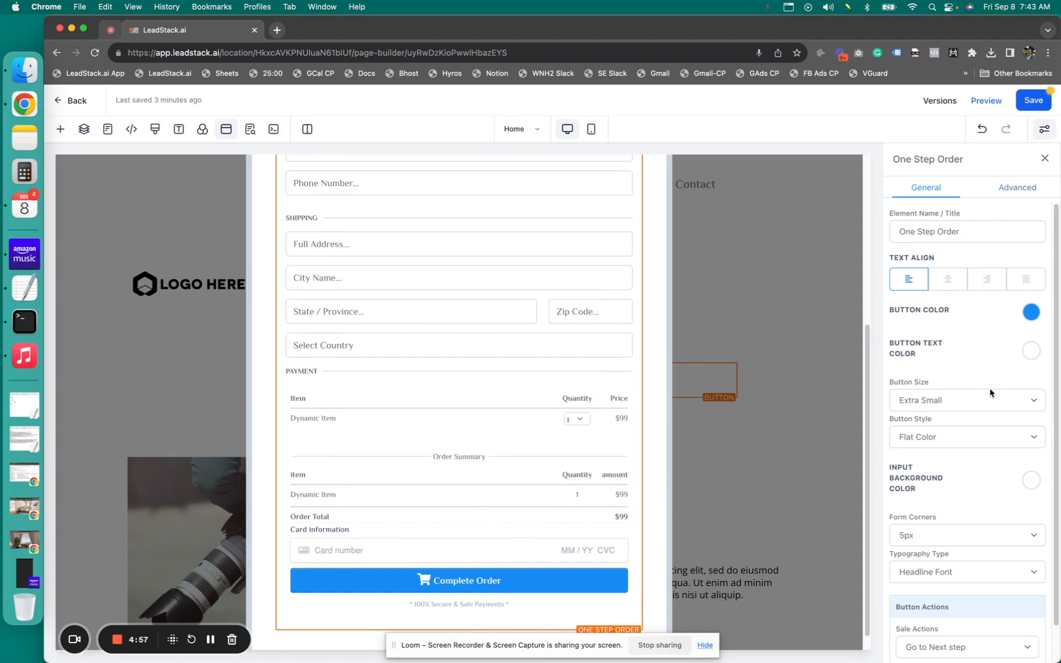
Set the One Step Order element's sale action to Go to Next step
scroll(998, 397, "down", 1)
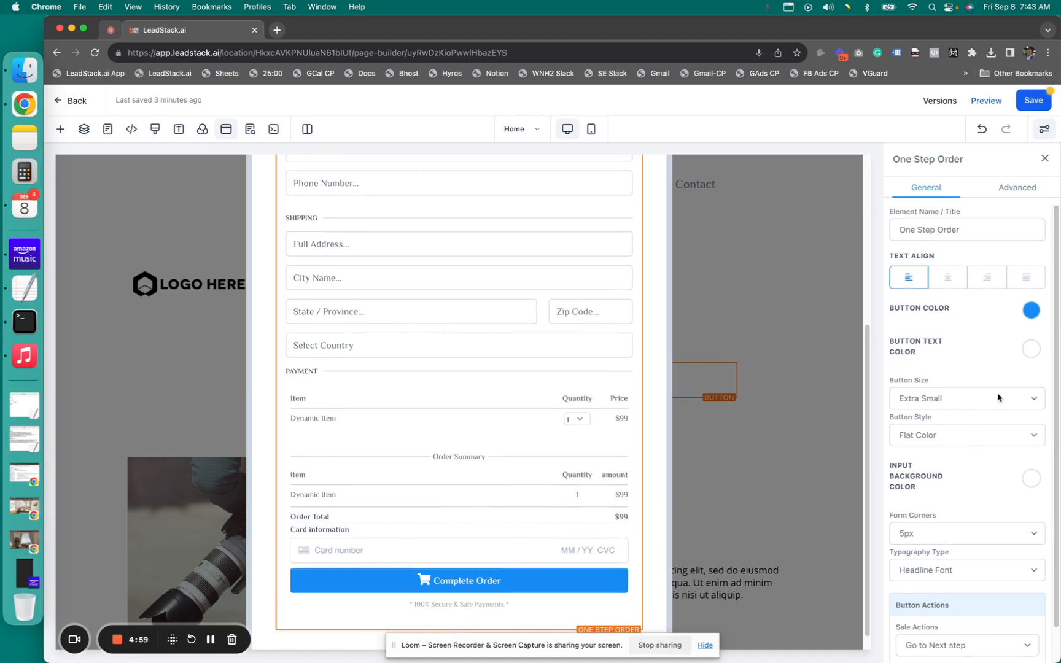
scroll(998, 397, "down", 2)
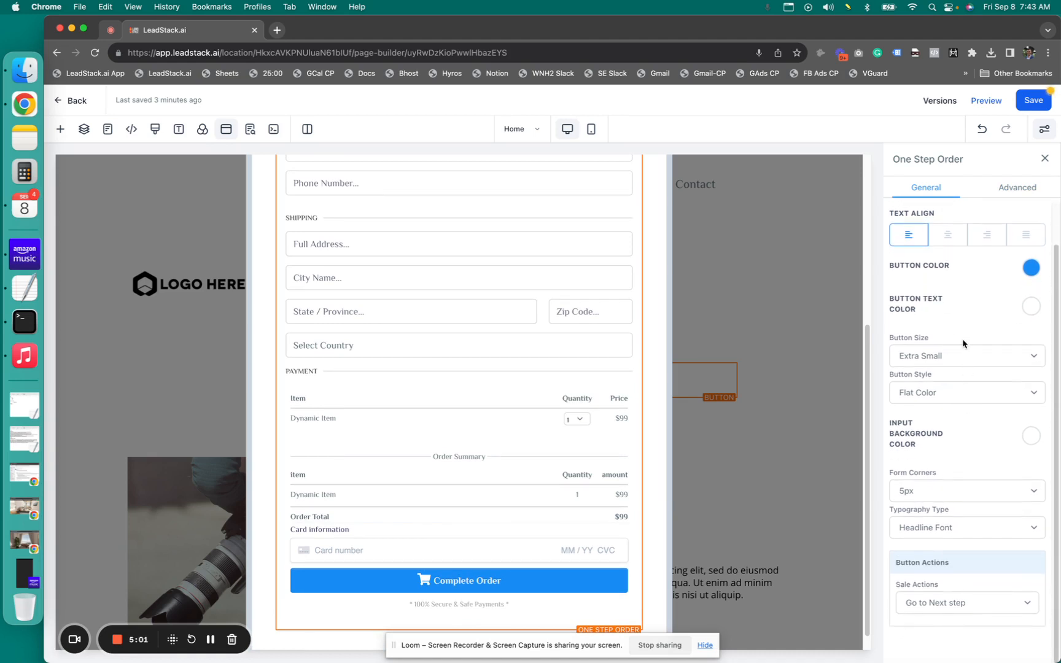
left_click(966, 608)
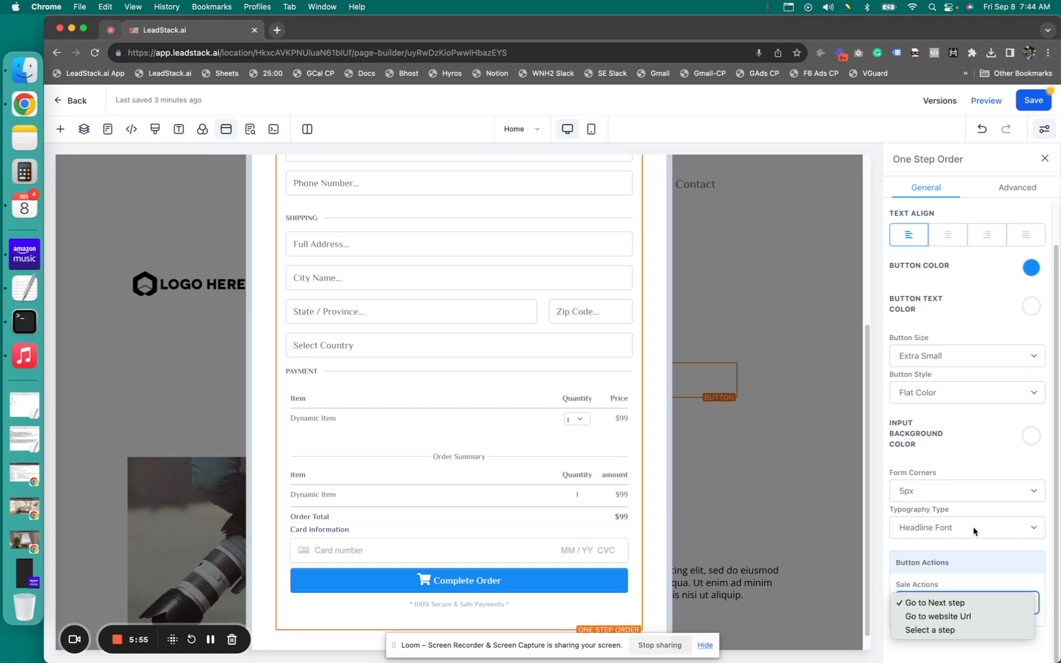
left_click(969, 603)
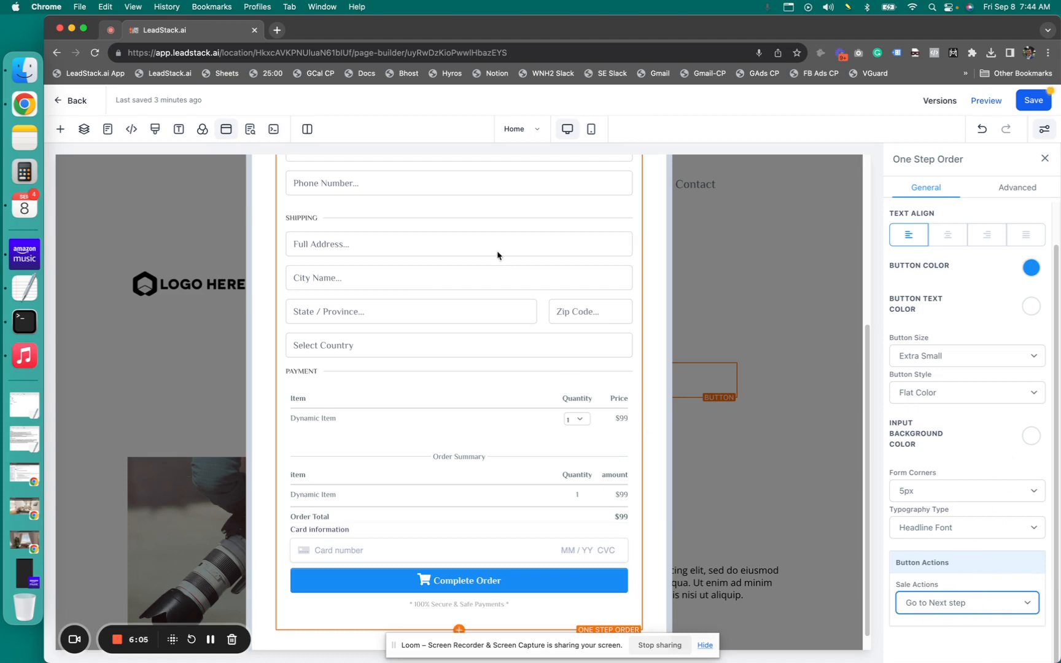
Open the advanced form options of the One Step Order element
scroll(946, 563, "up", 2)
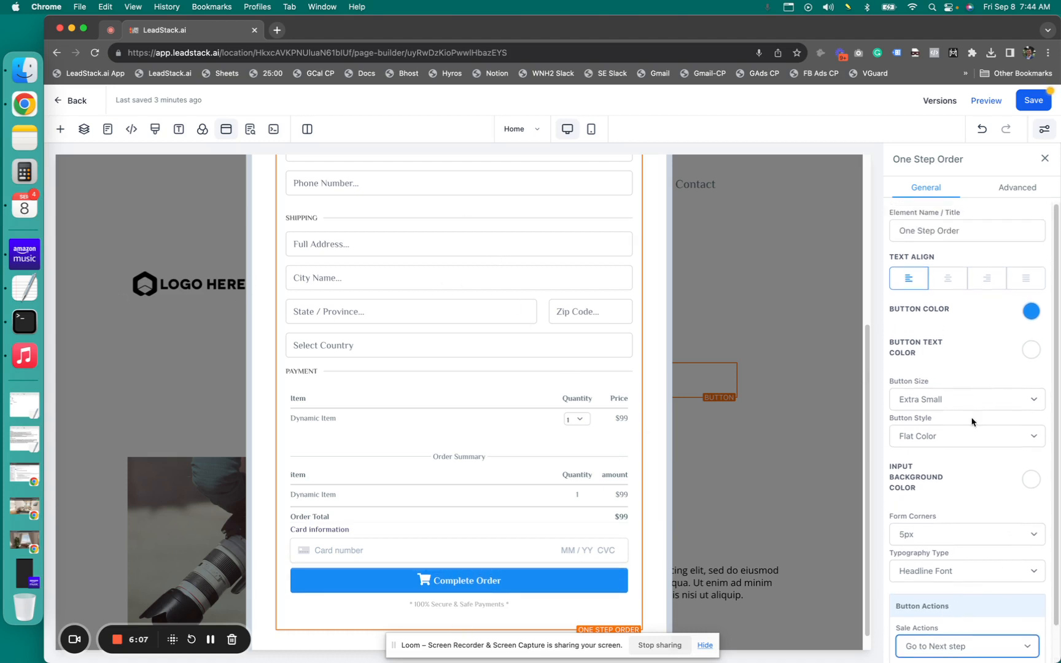
left_click(1021, 195)
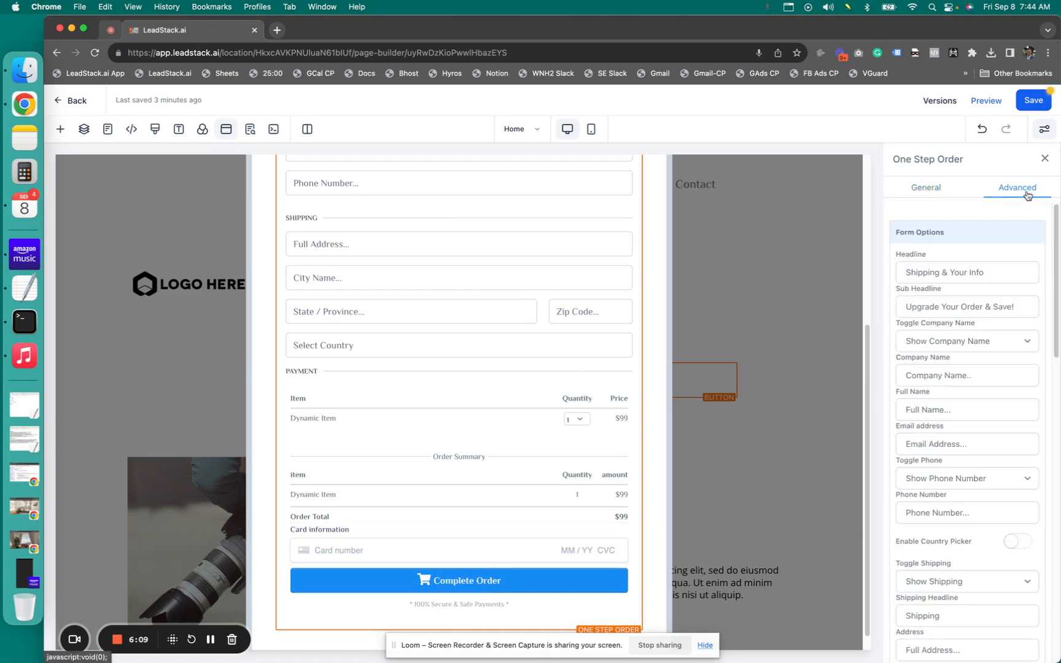
scroll(563, 425, "up", 5)
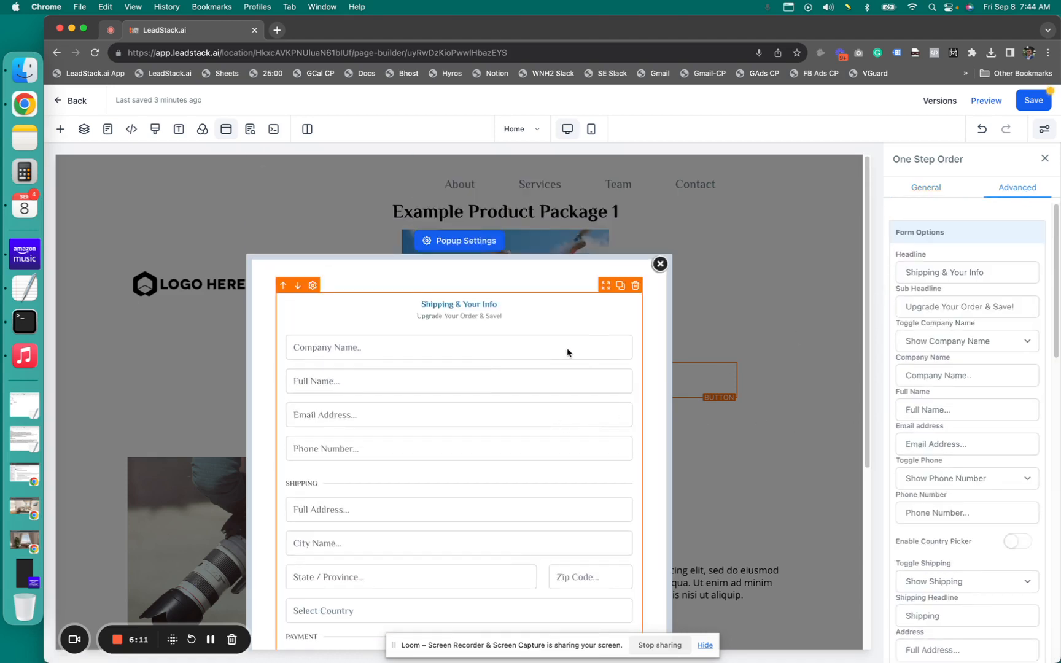
Hide the company name field in the One Step Order form
left_click(999, 341)
left_click(995, 362)
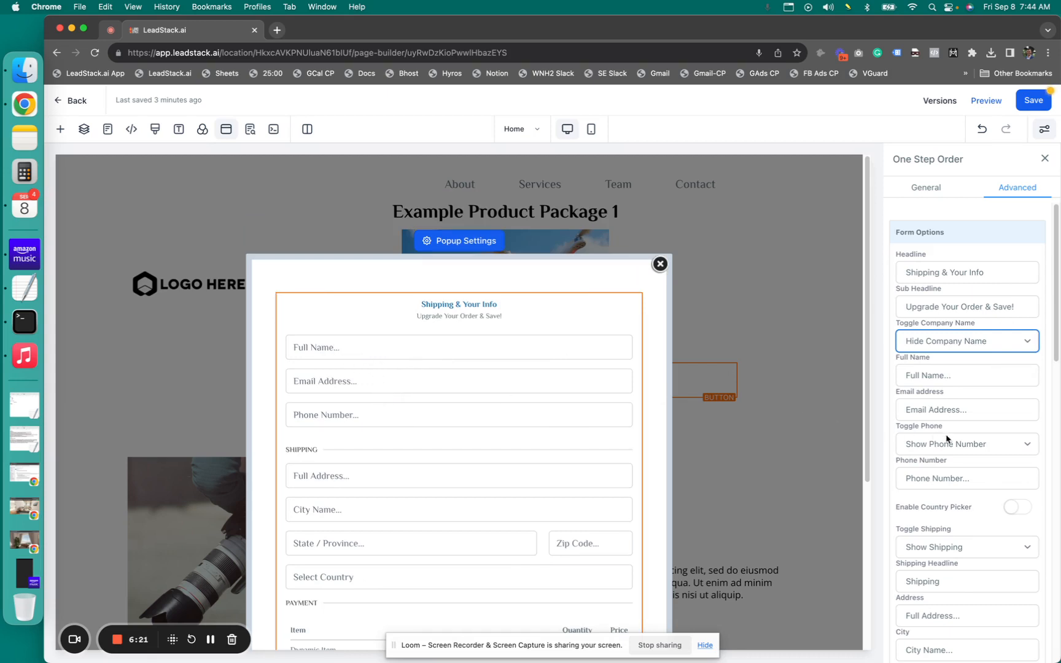
Toggle the order form's country picker and undo the change
scroll(1012, 519, "down", 3)
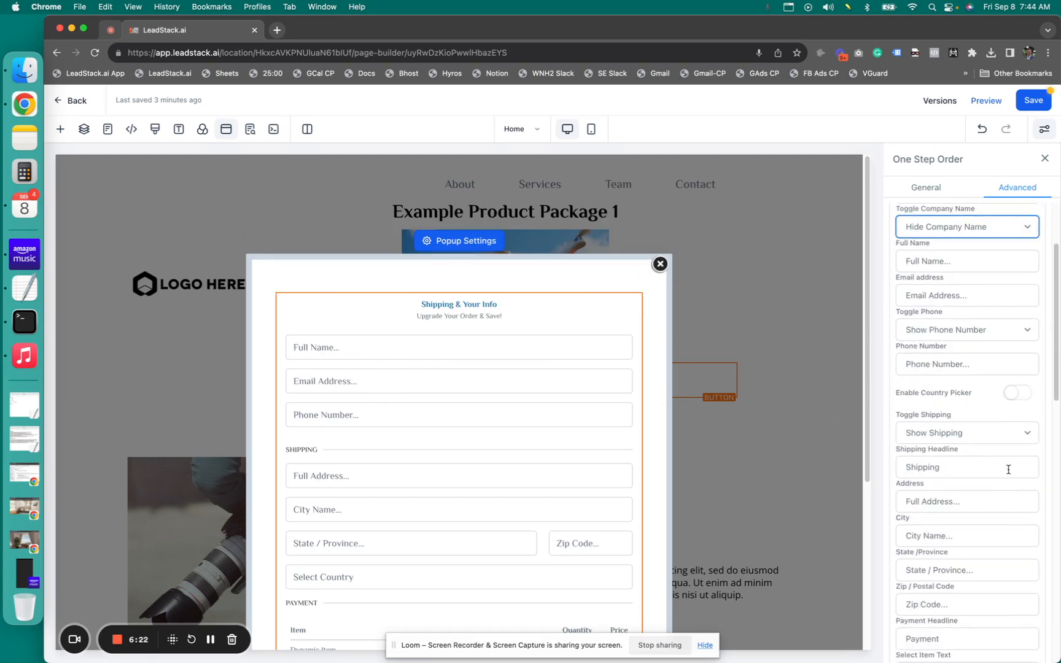
left_click(1019, 396)
key("super+z")
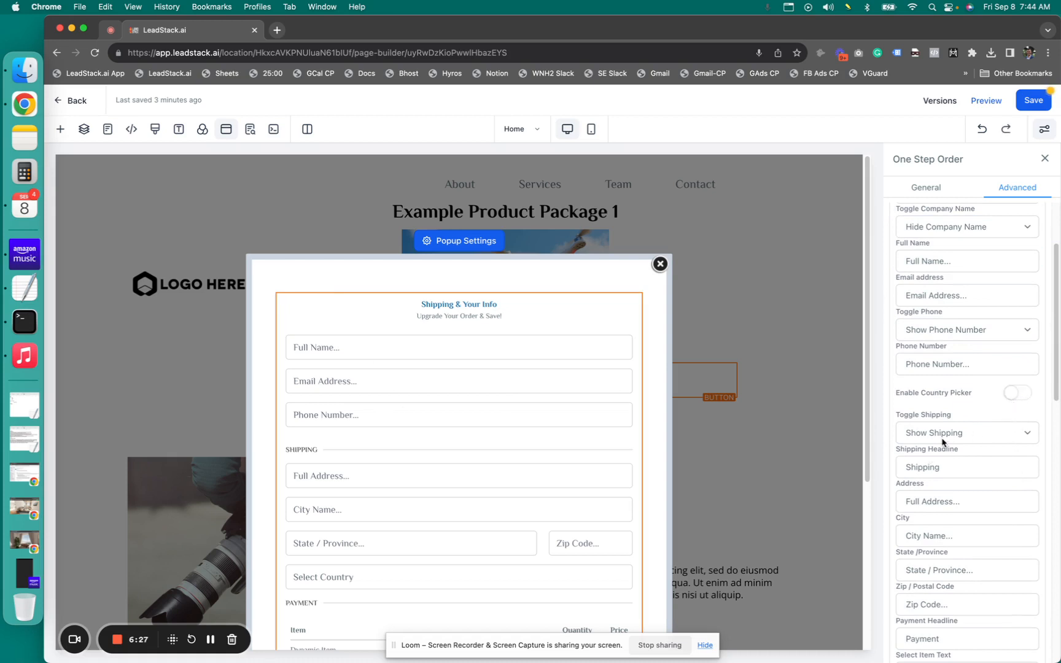
Set the order form's shipping headline to "Project Address"
left_click(972, 470)
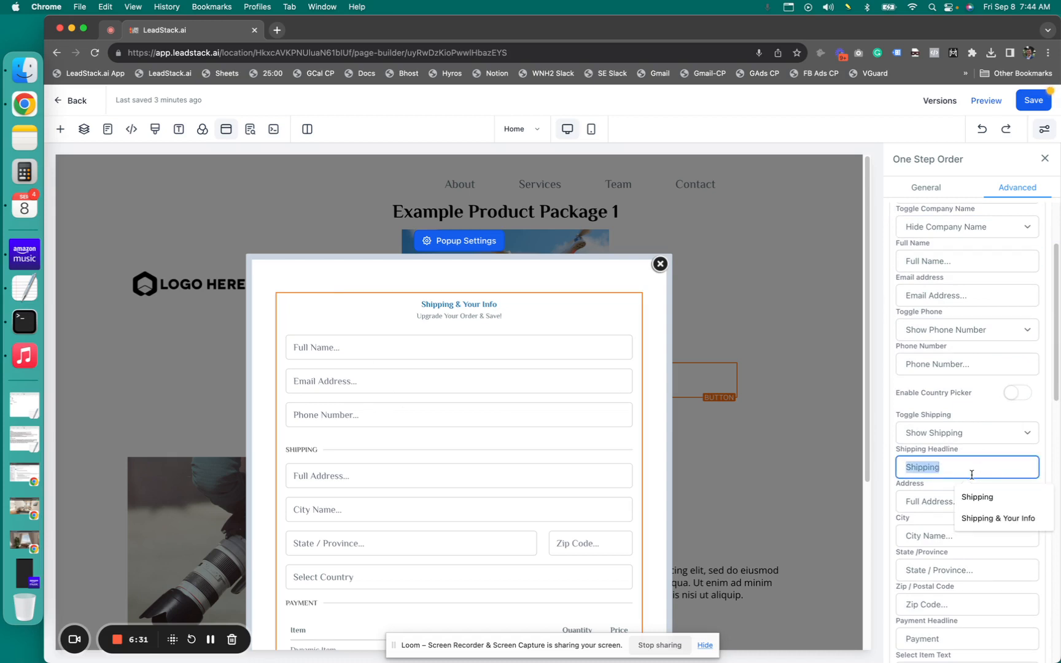
type("Product")
key("BackSpace")
key("BackSpace")
key("BackSpace")
key("BackSpace")
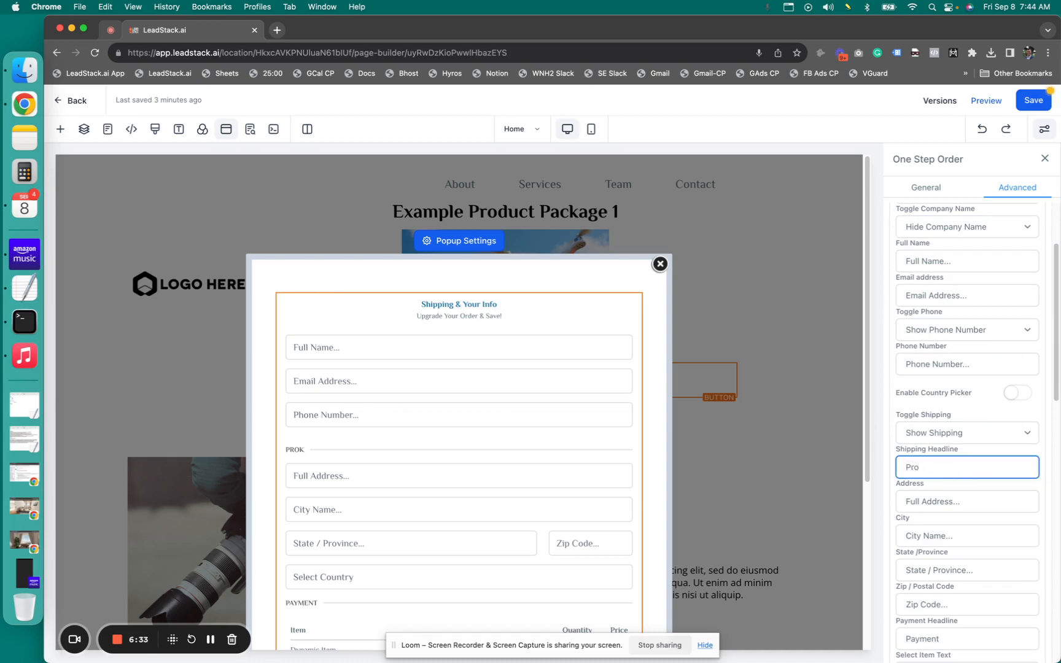
type("ject Address")
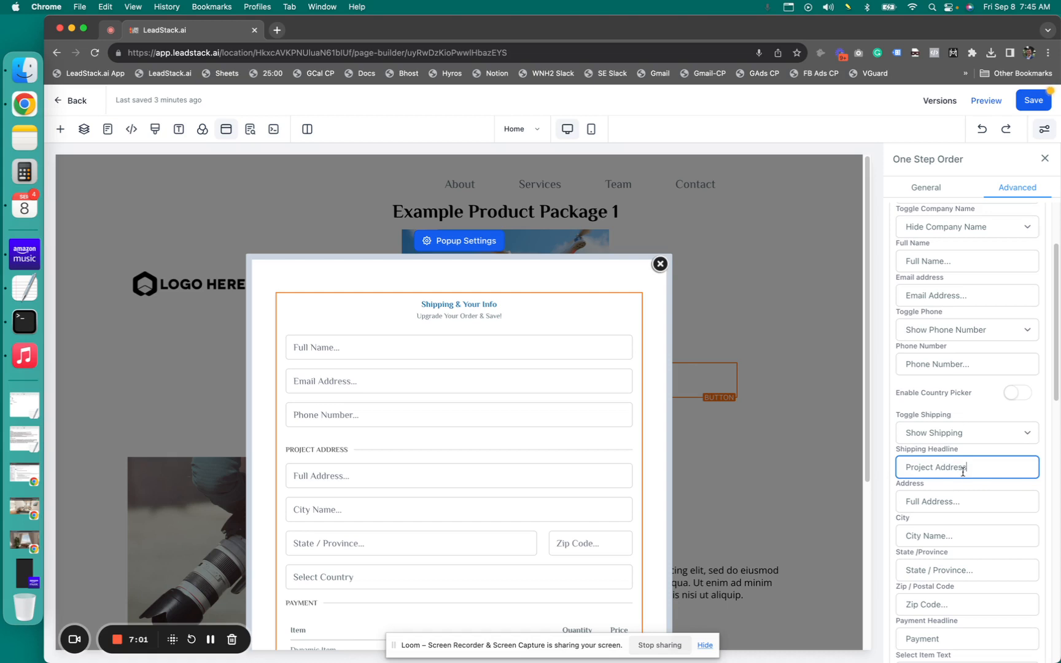
Try hiding the order form's shipping section, and switch it back to Show Shipping
scroll(973, 526, "down", 5)
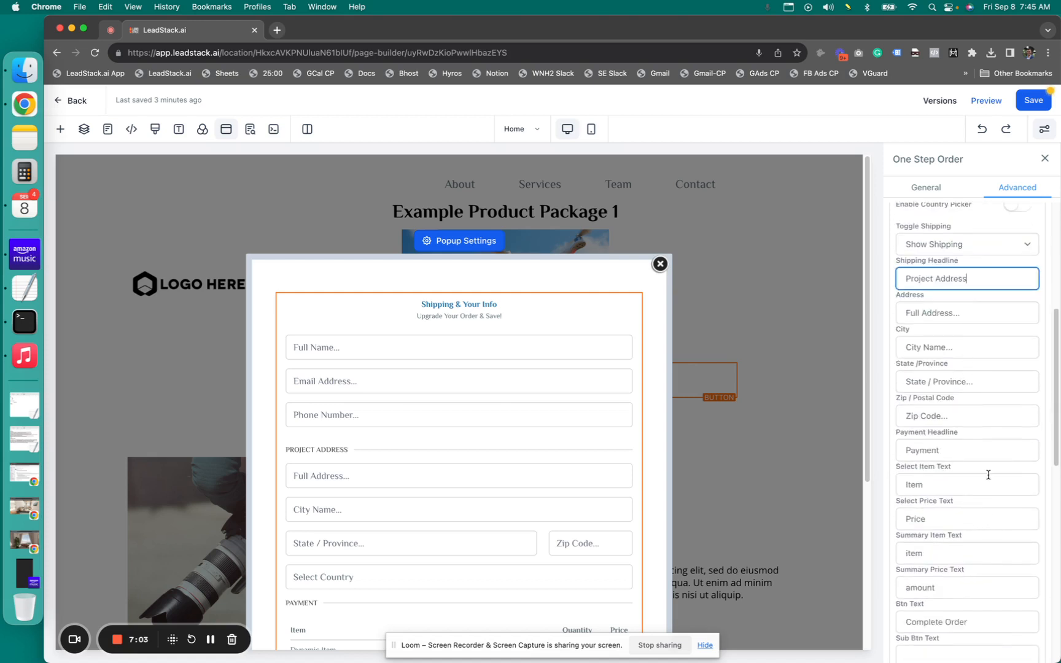
scroll(982, 270, "up", 1)
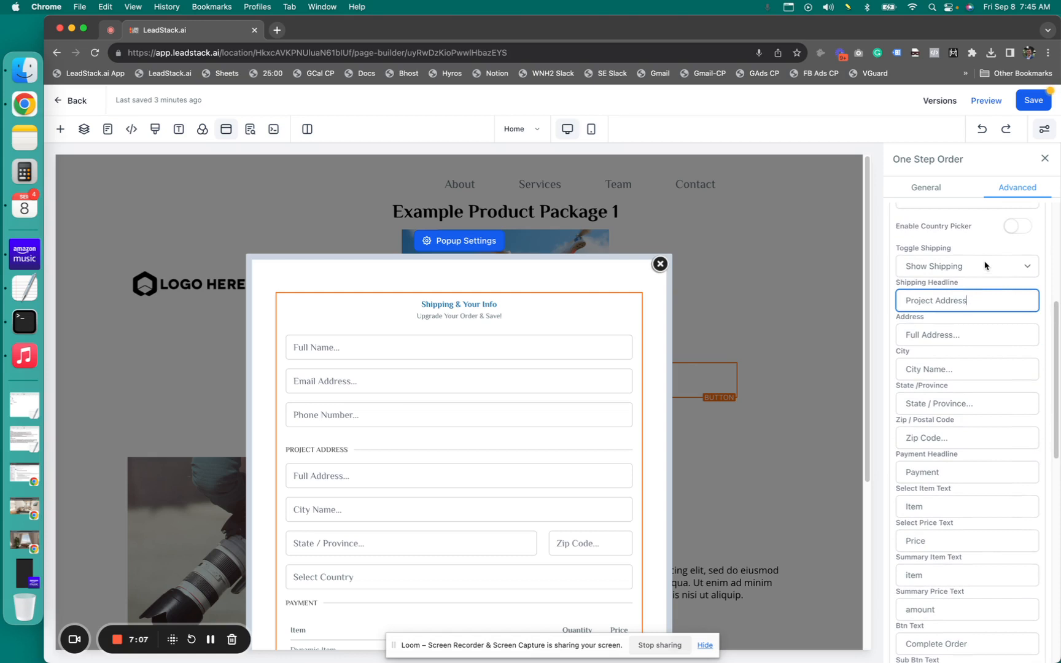
left_click(984, 266)
left_click(980, 279)
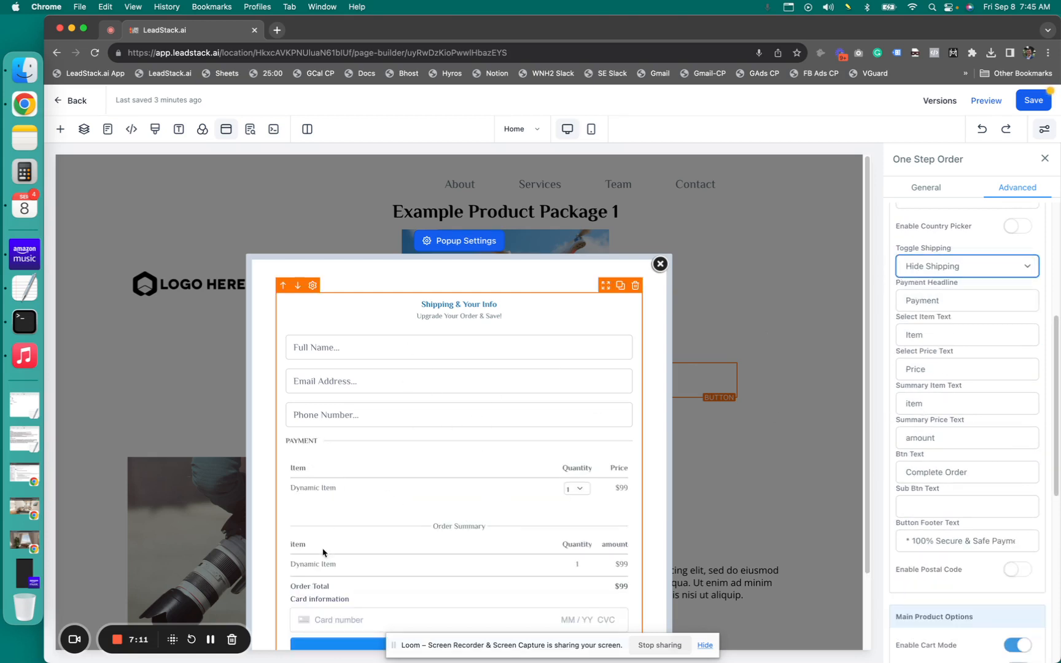
left_click(977, 266)
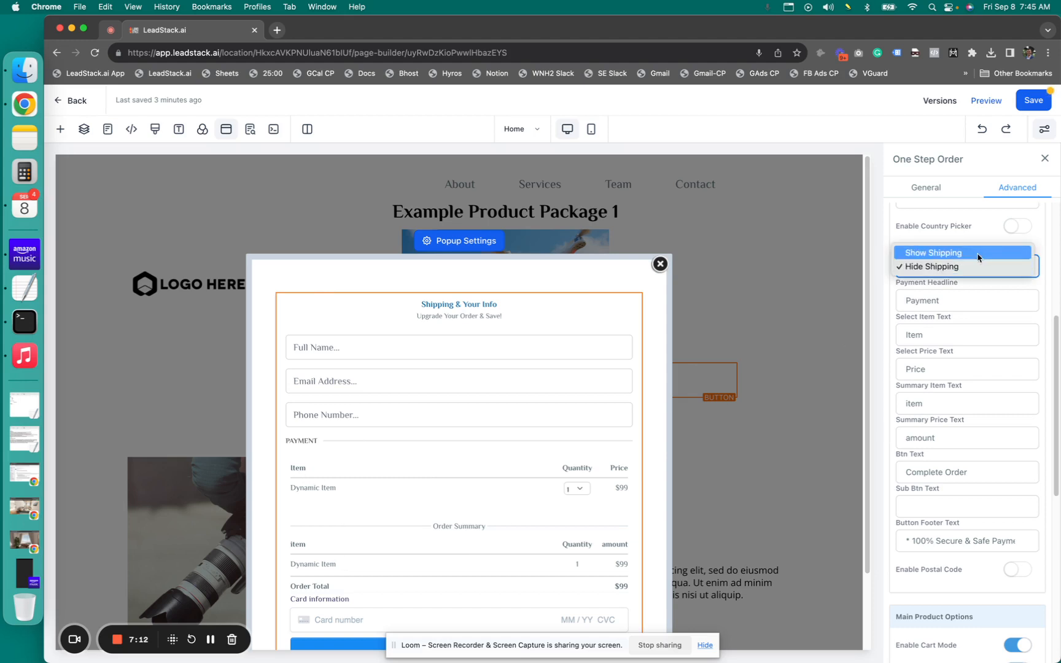
left_click(980, 251)
Examine the order form's payment headline, item and price labels, button text and main product options
scroll(963, 422, "down", 2)
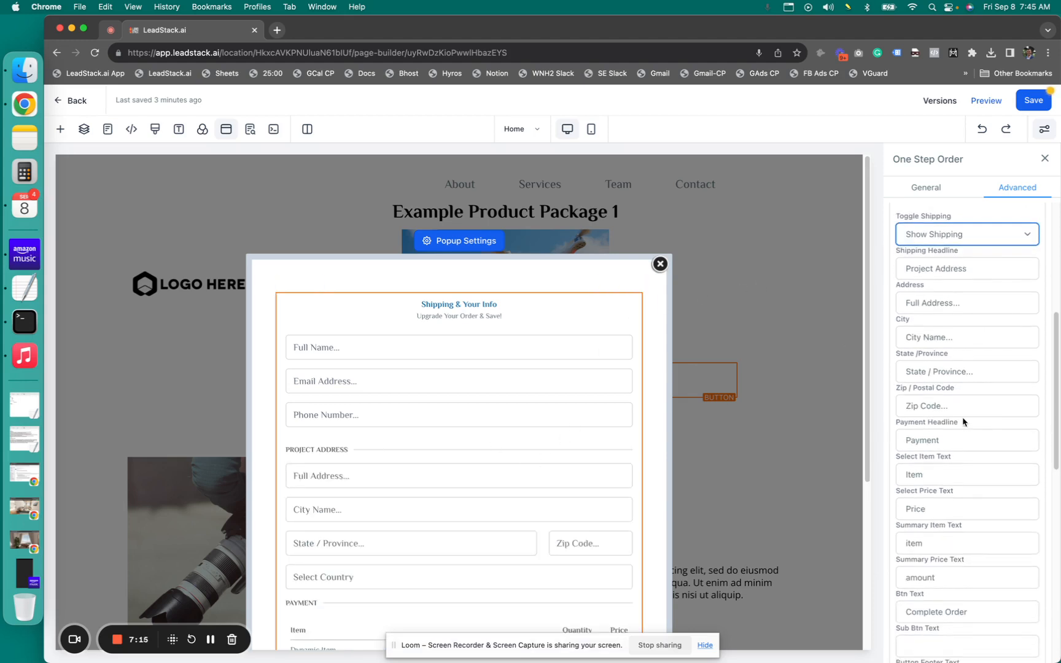
scroll(946, 447, "down", 5)
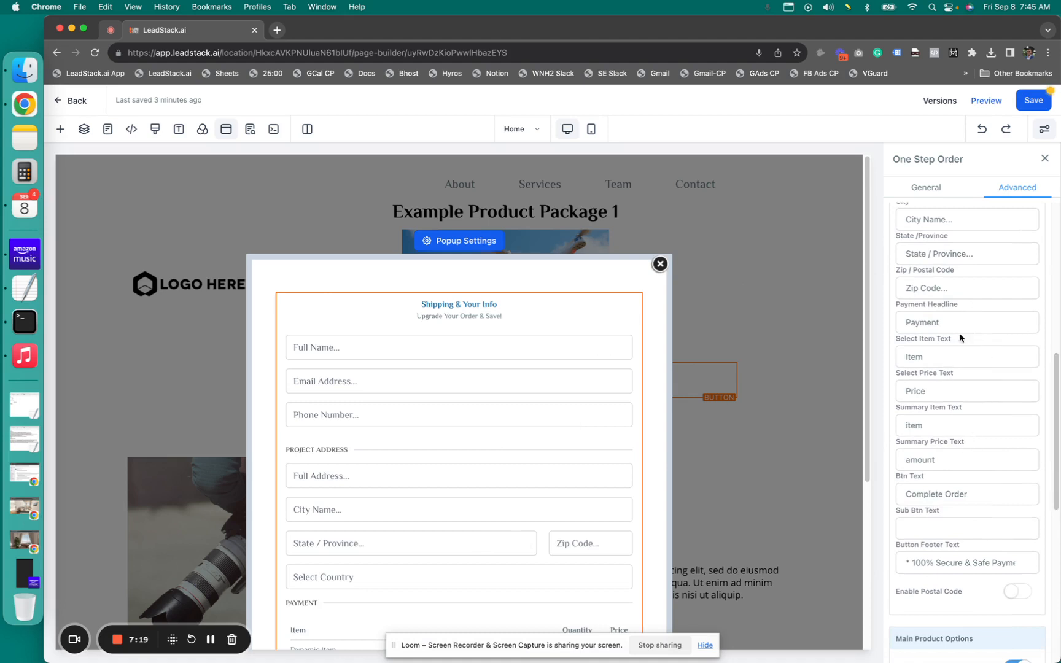
scroll(538, 559, "down", 5)
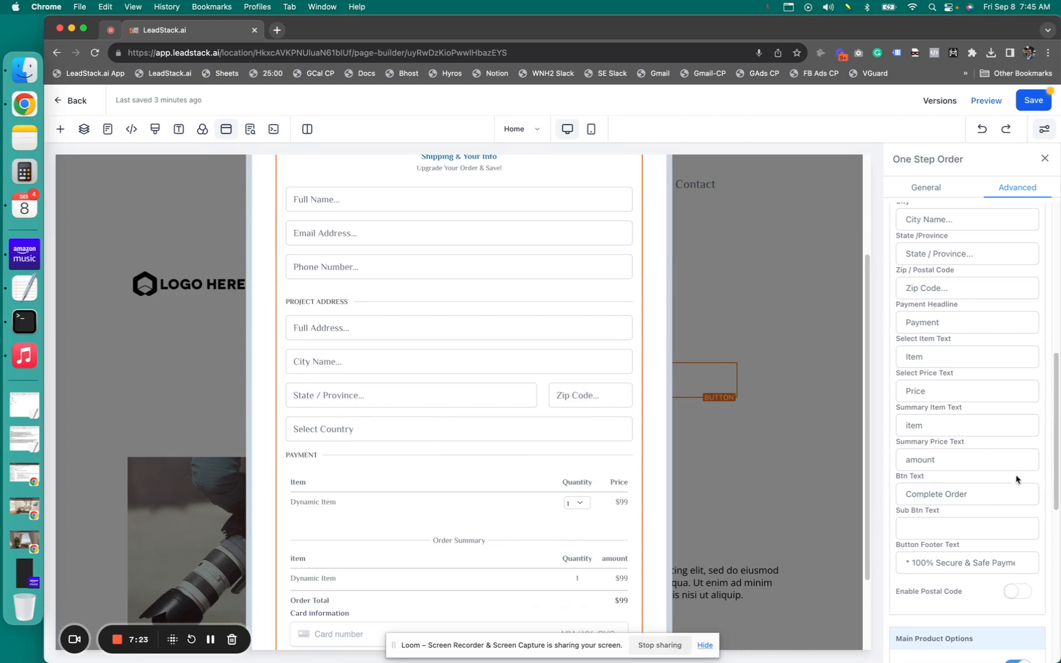
scroll(584, 517, "down", 3)
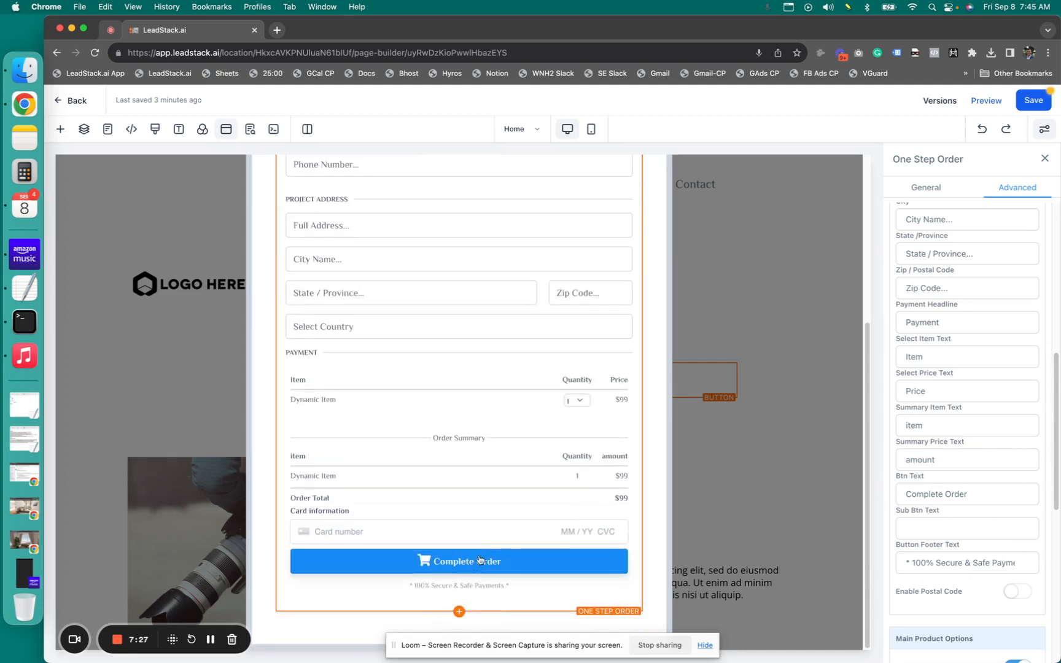
double_click(949, 495)
triple_click(949, 494)
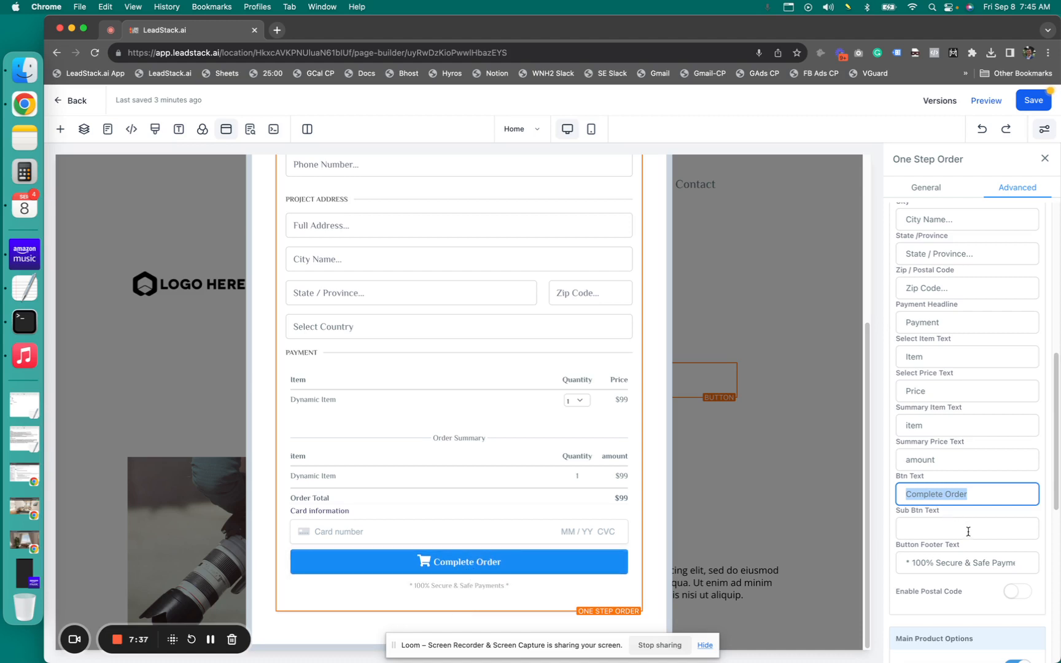
scroll(966, 528, "down", 5)
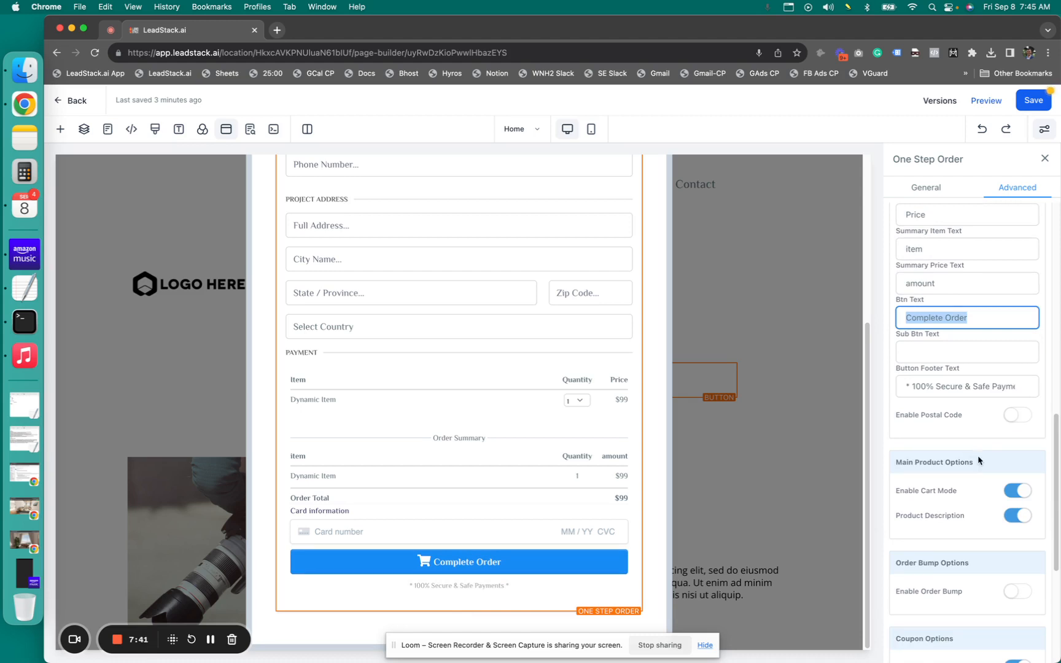
scroll(1007, 442, "up", 10)
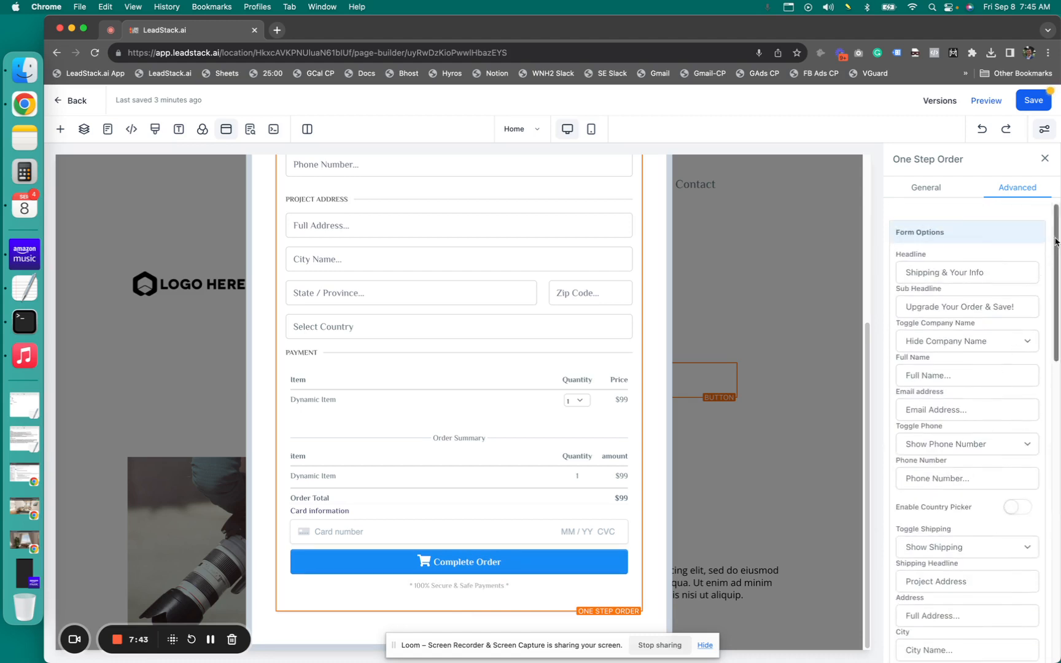
Save the funnel page and open its preview
left_click(1038, 108)
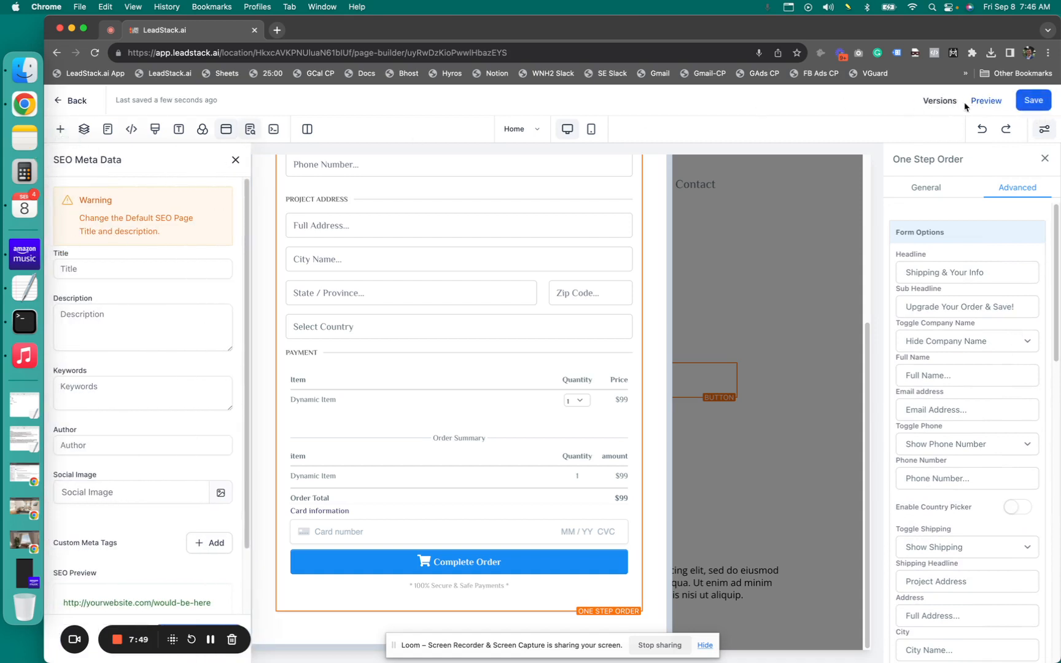
left_click(985, 100)
left_click(198, 30)
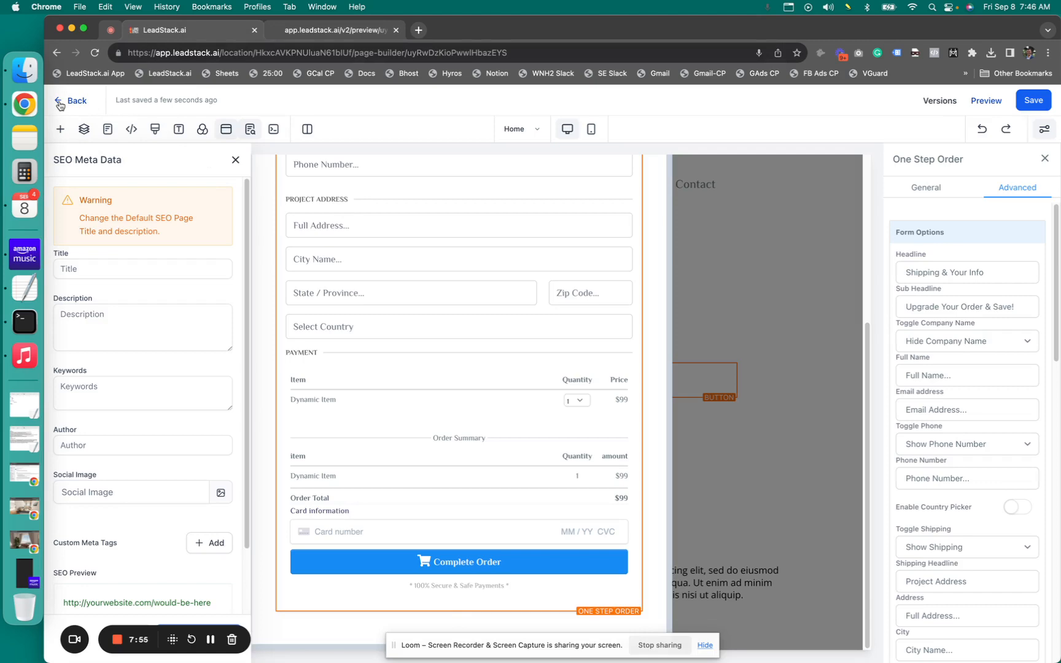
left_click(330, 26)
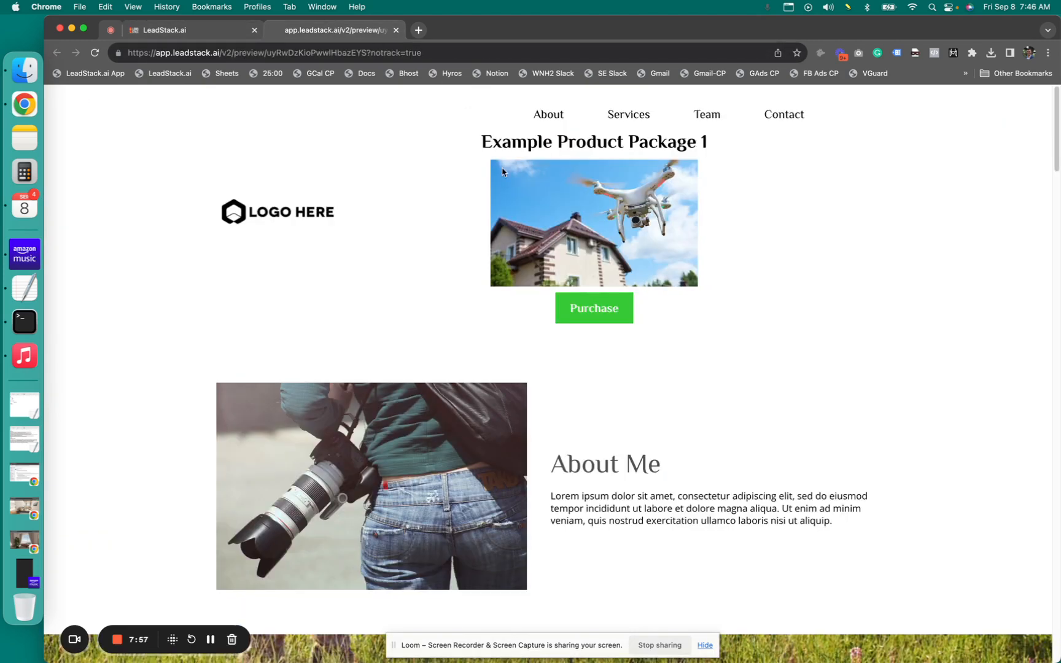
Test the Purchase button in the page preview, examine the popup's address and payment fields, and close the popup
left_click(608, 312)
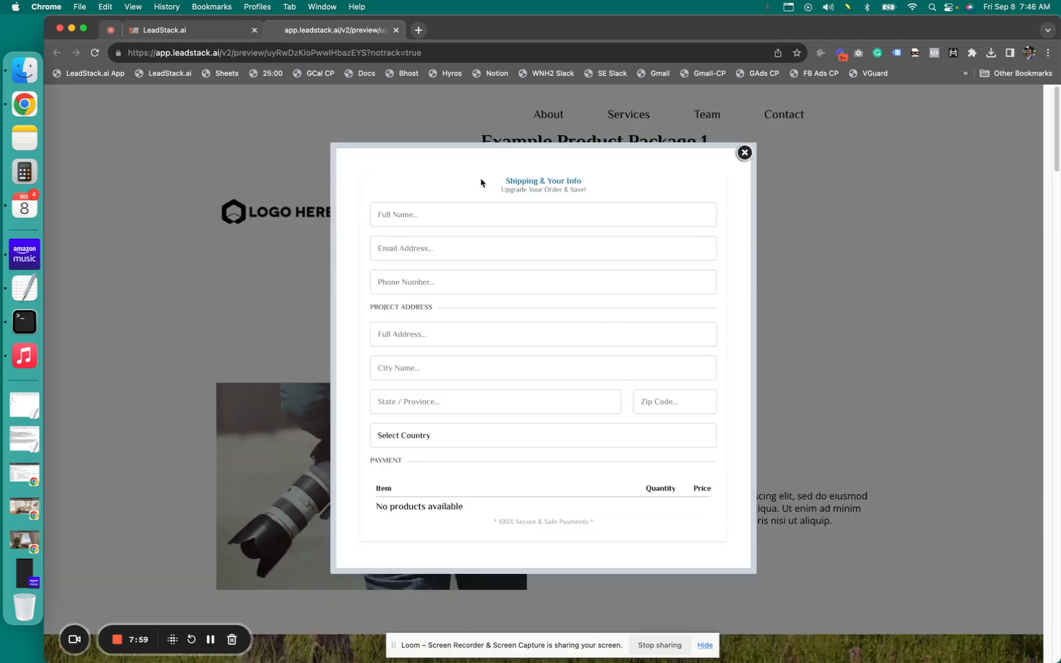
scroll(448, 519, "down", 1)
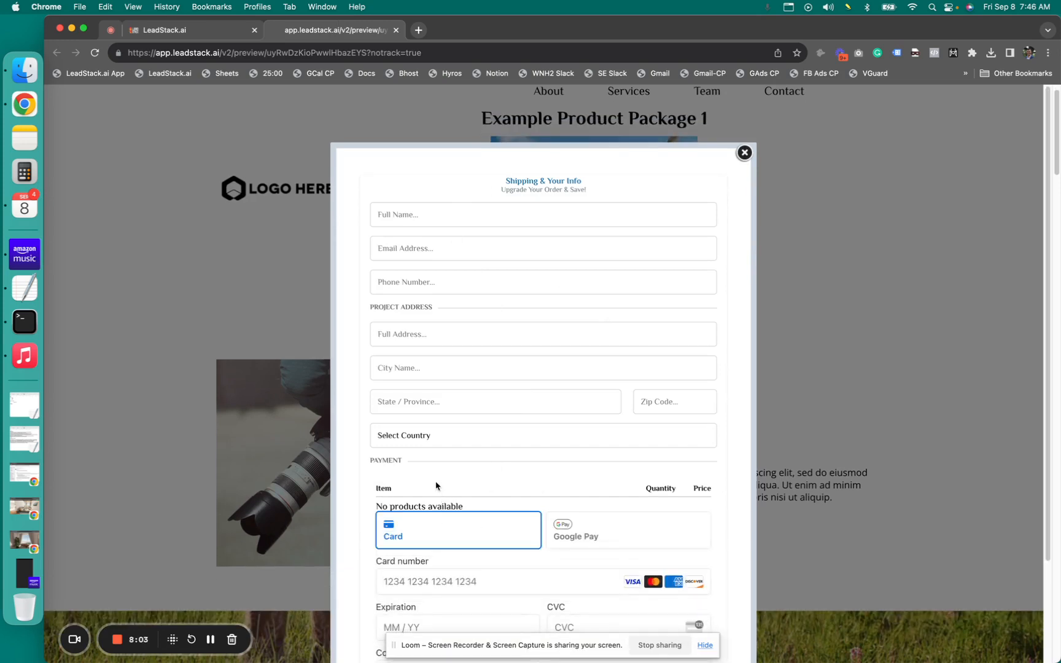
scroll(435, 486, "down", 4)
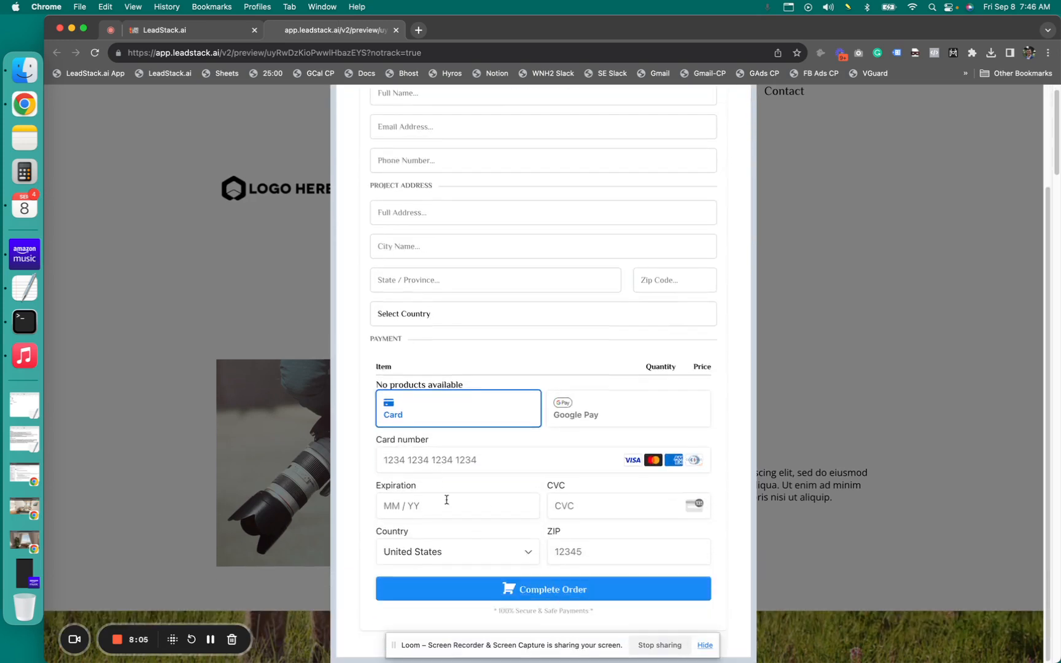
scroll(516, 488, "up", 4)
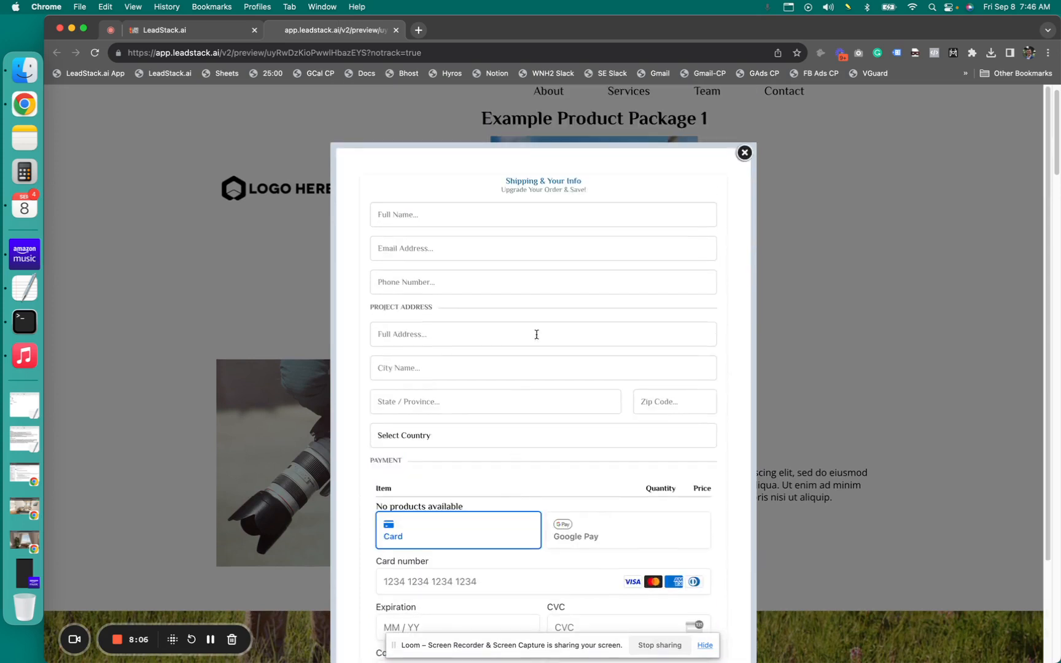
left_click(745, 152)
left_click_drag(557, 118, 714, 131)
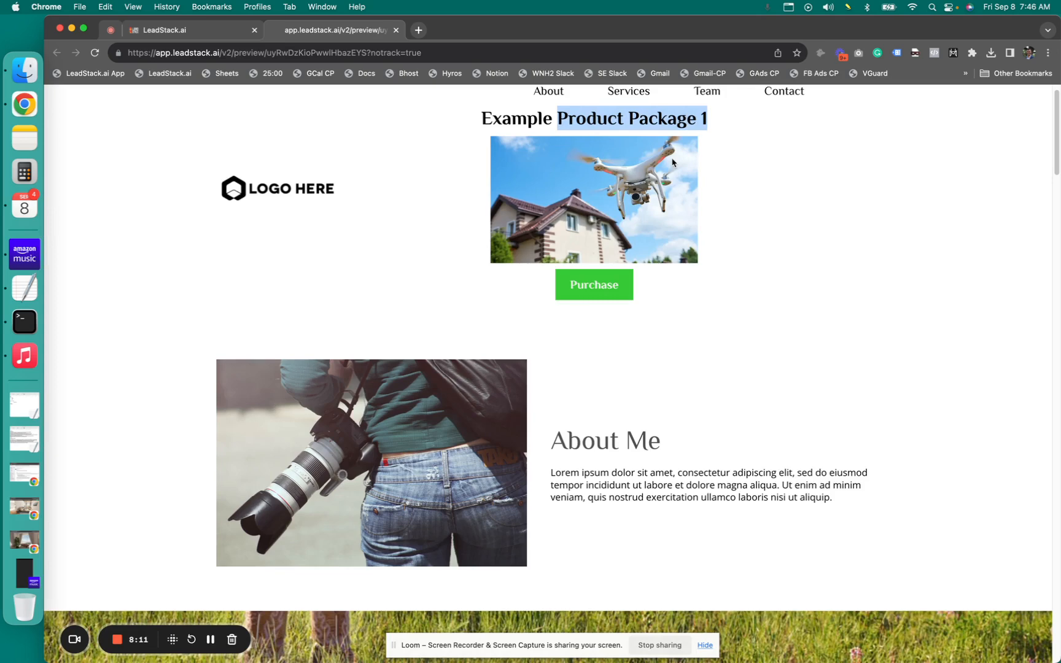
mouse_move(436, 51)
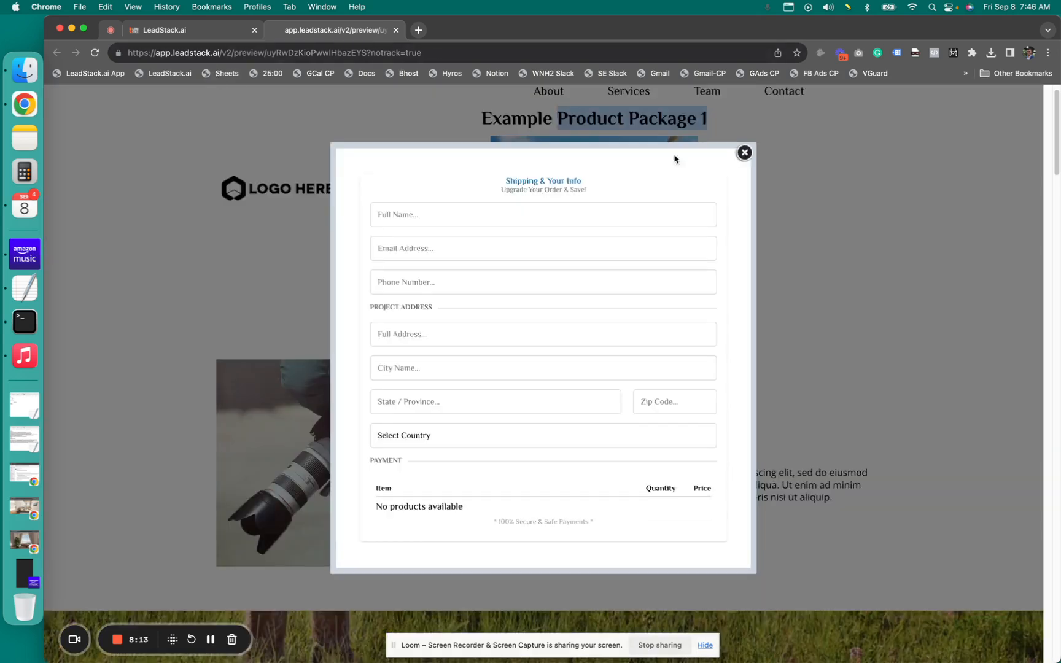
left_click(744, 153)
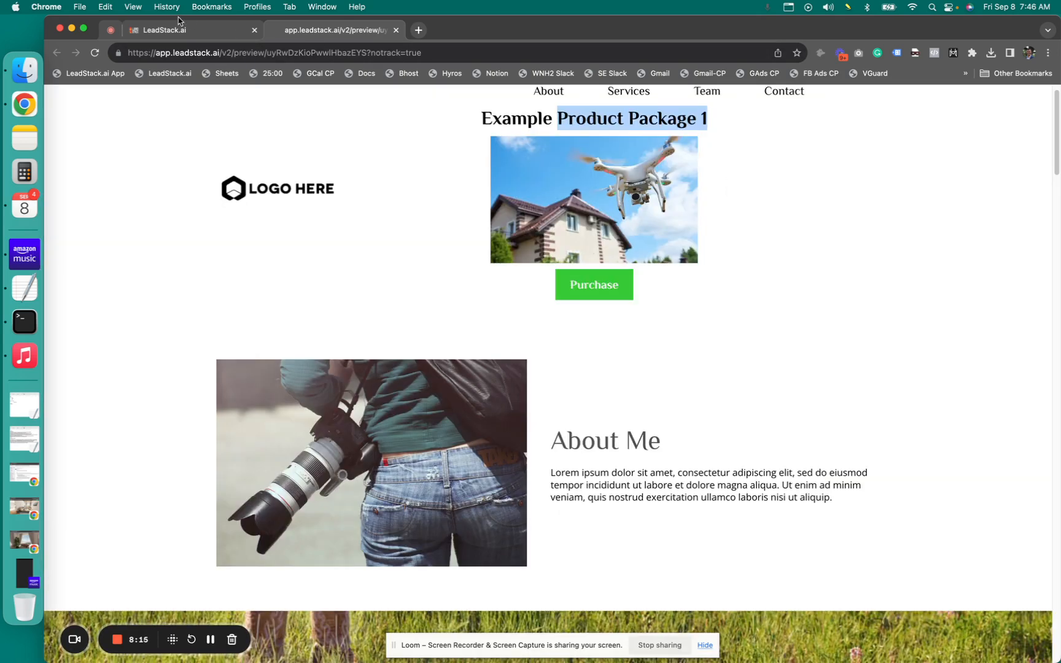
Return from the preview to the page editor and go back to the funnel's steps overview
left_click(177, 32)
left_click(365, 34)
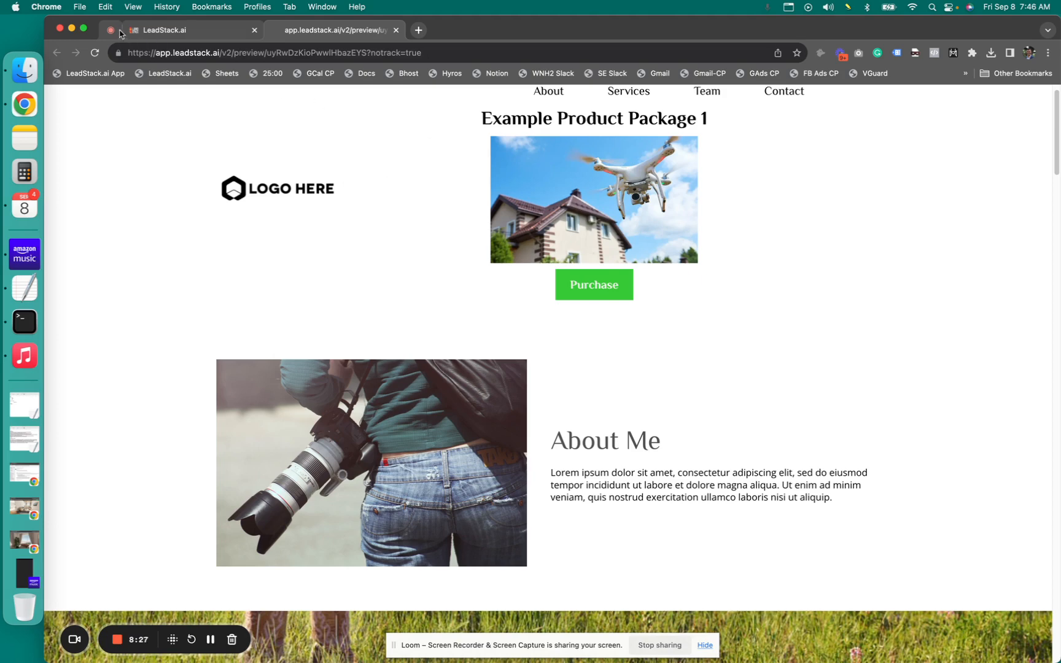
left_click(140, 30)
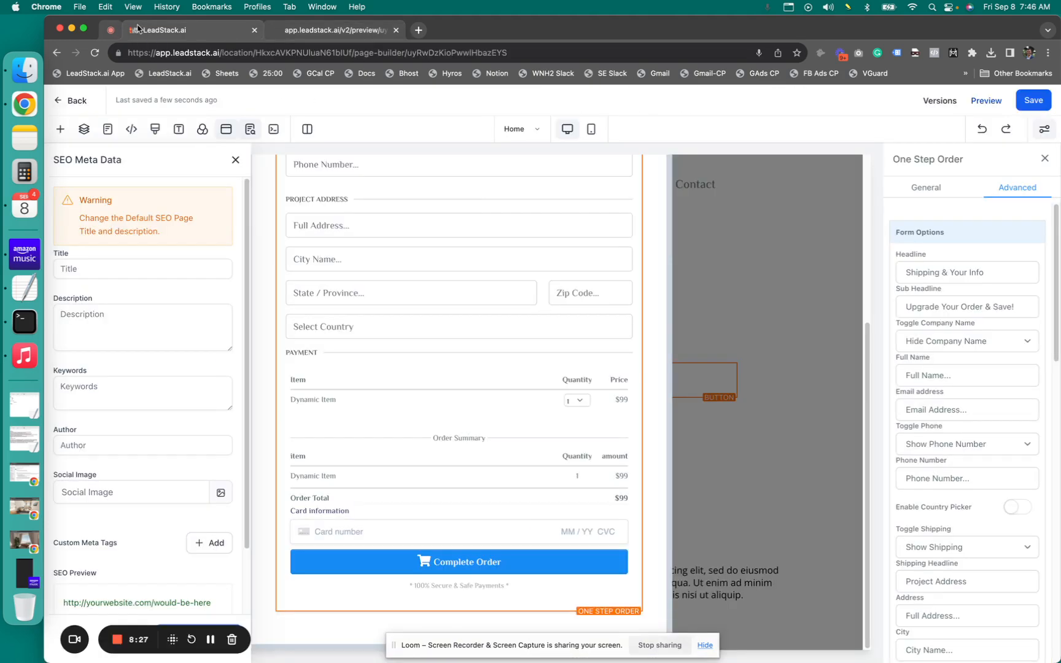
left_click(72, 103)
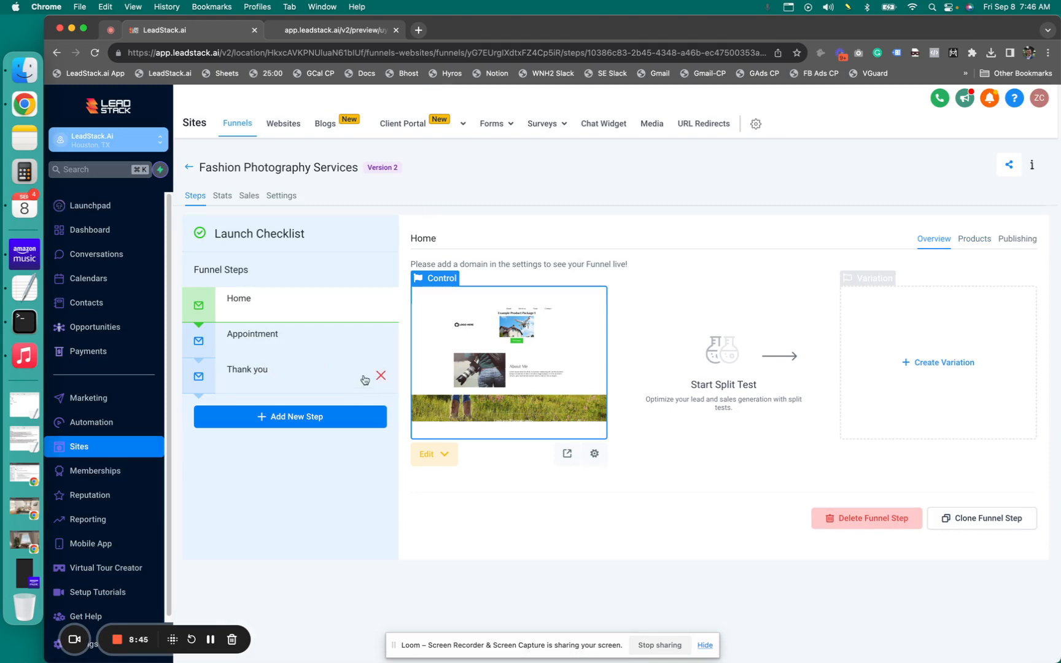
Add the product "test 2" with the "test pricing" price to the funnel's Home step and save it
left_click(972, 245)
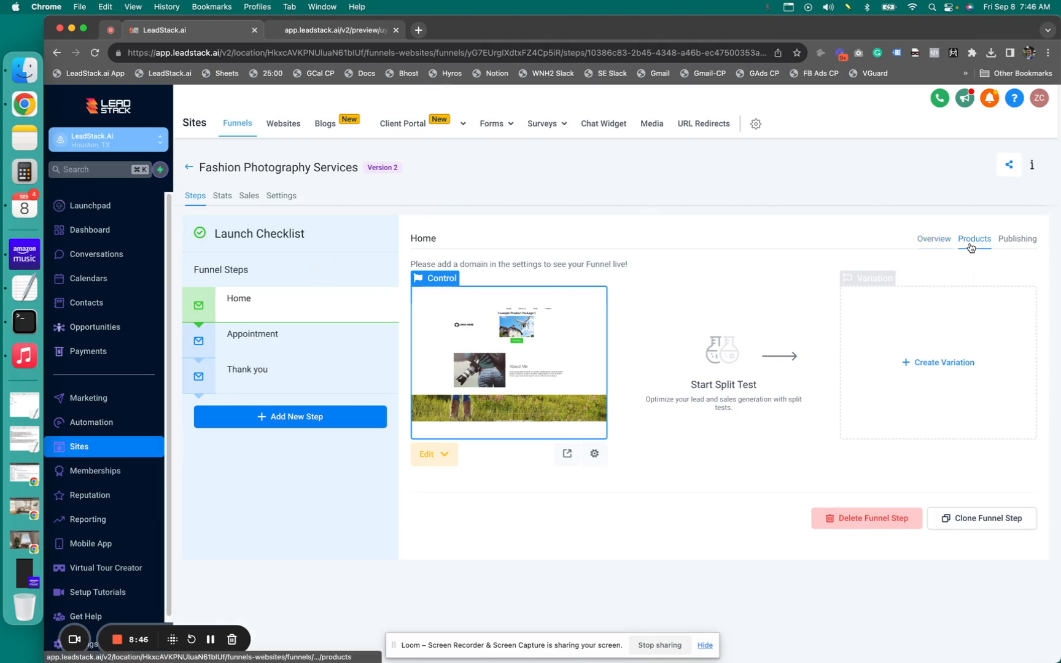
left_click(973, 292)
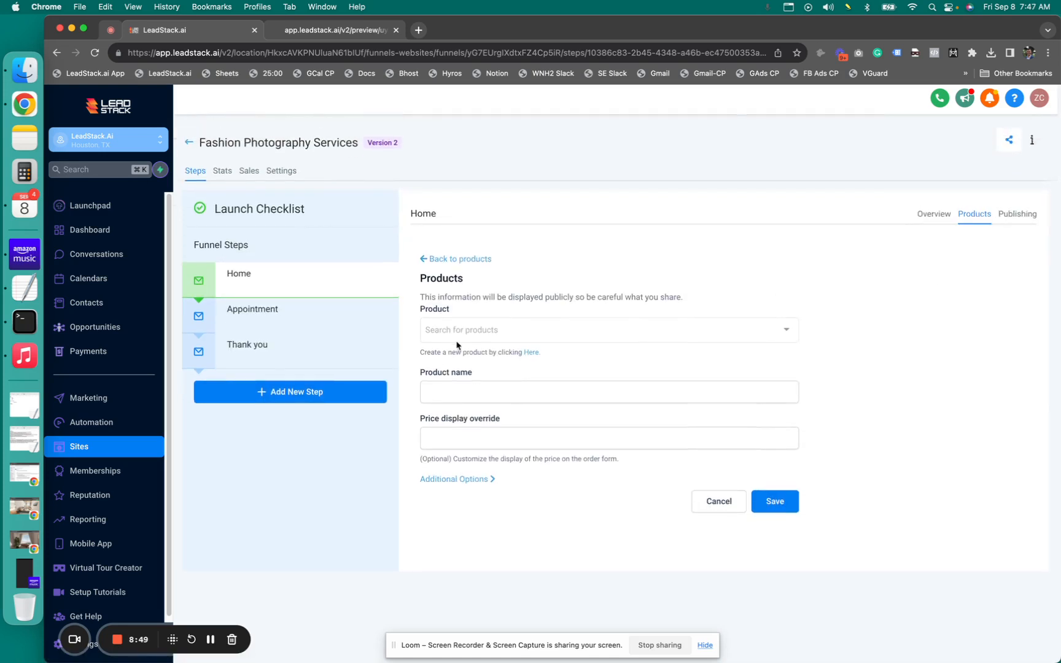
left_click(481, 329)
left_click(481, 354)
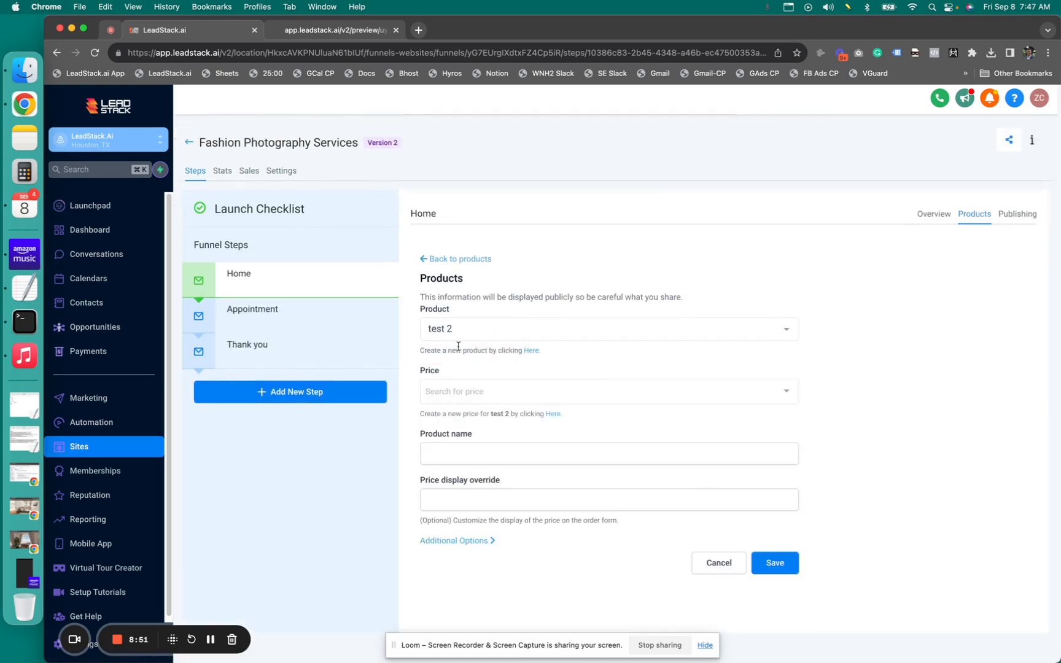
left_click(597, 387)
left_click(554, 414)
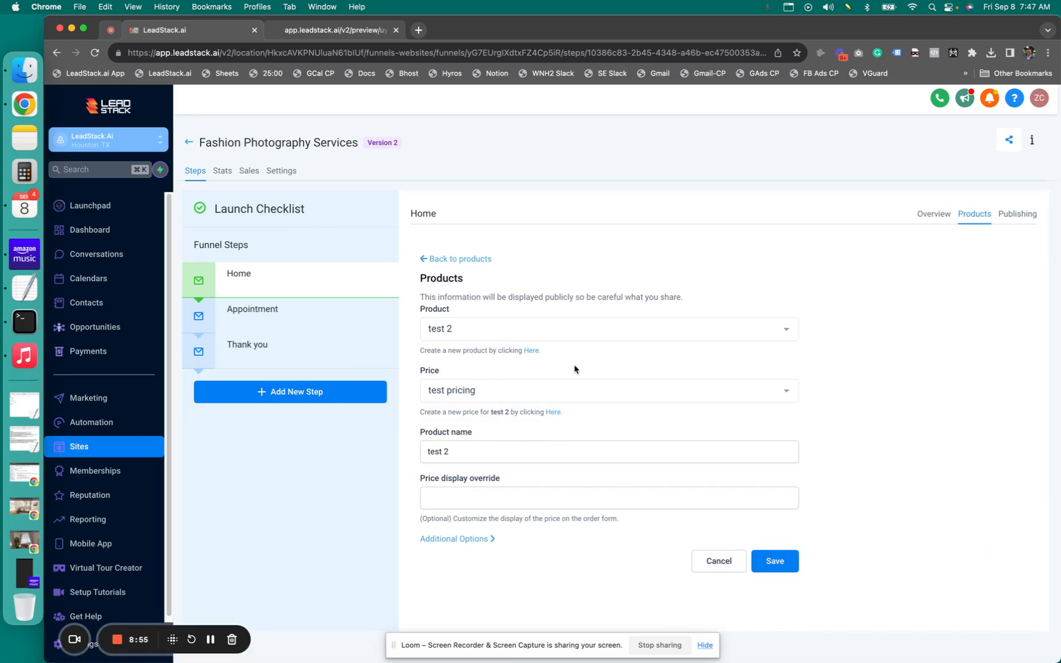
left_click(788, 570)
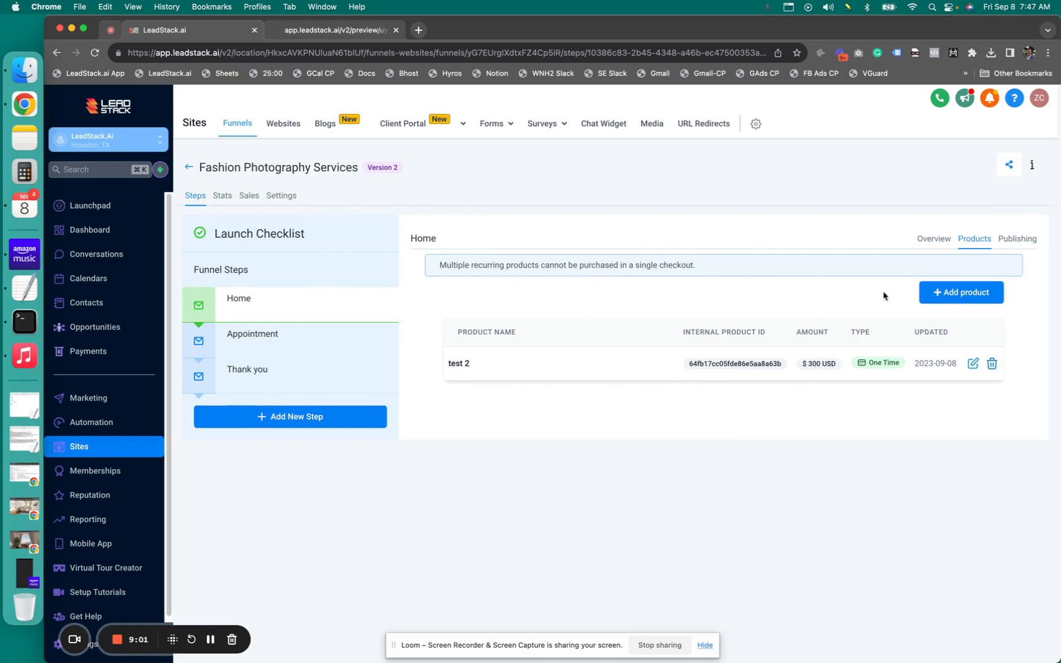
Reload the Home page preview, open the Purchase order form, and examine its product, order summary and card payment sections
left_click(930, 242)
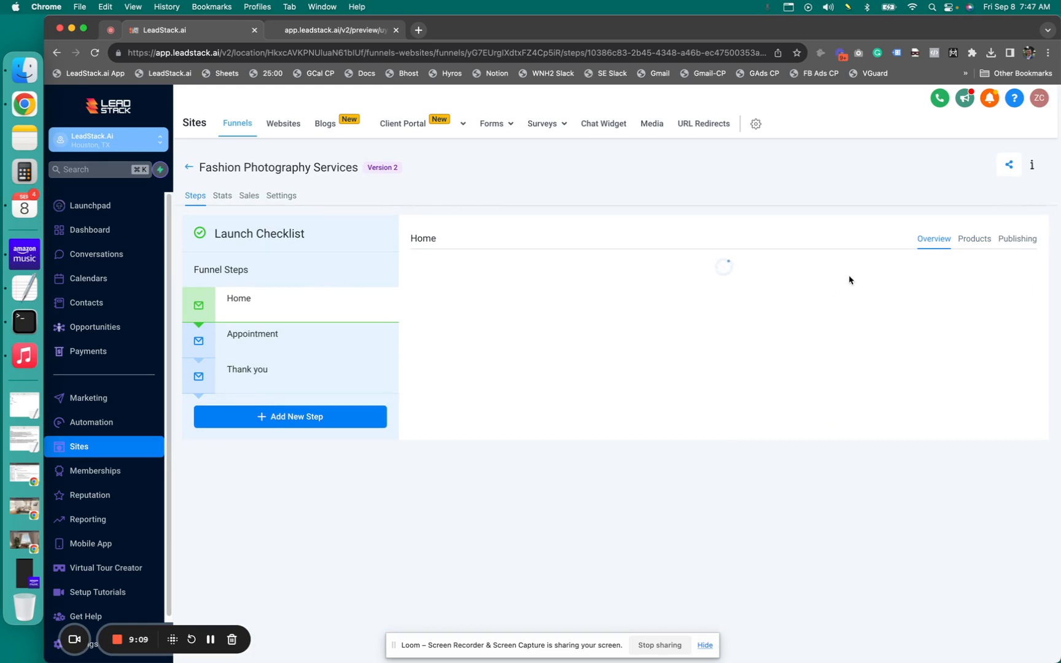
left_click(337, 30)
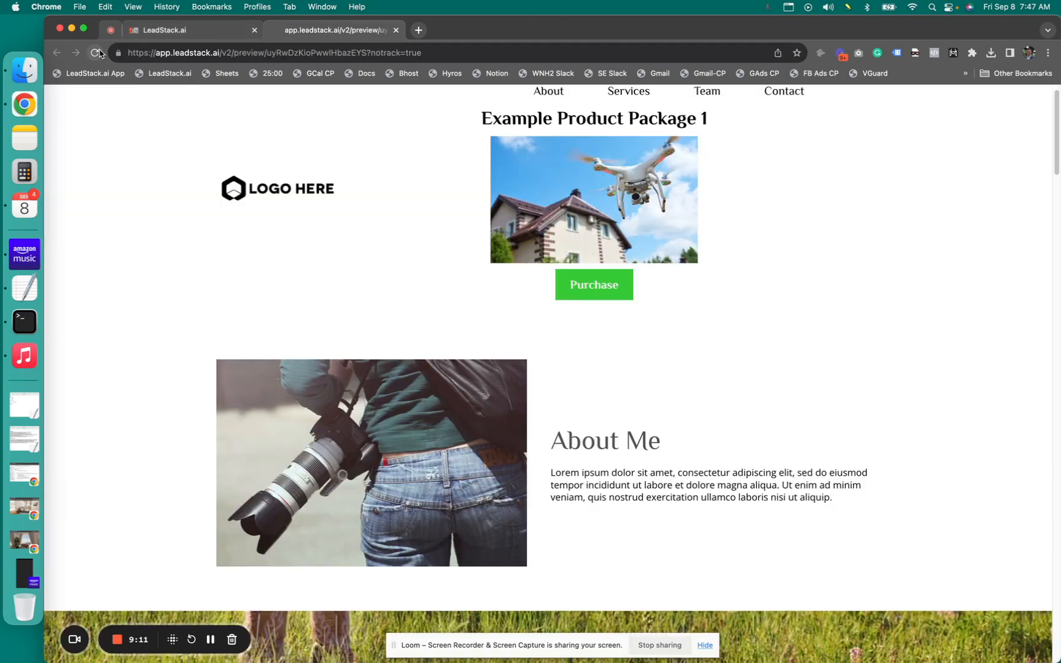
left_click(99, 53)
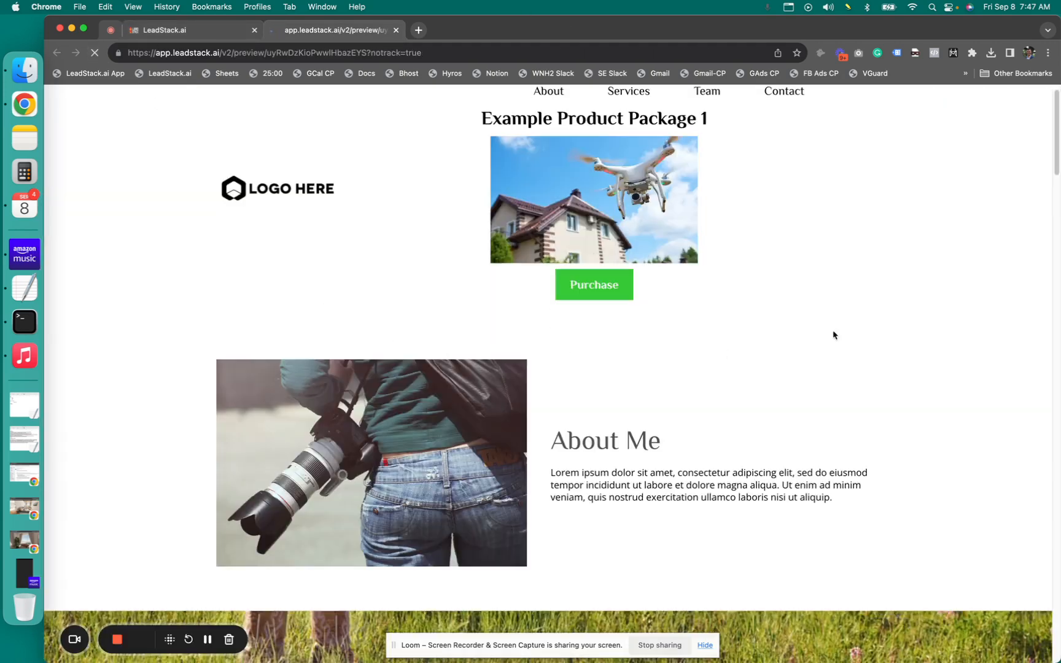
left_click(598, 308)
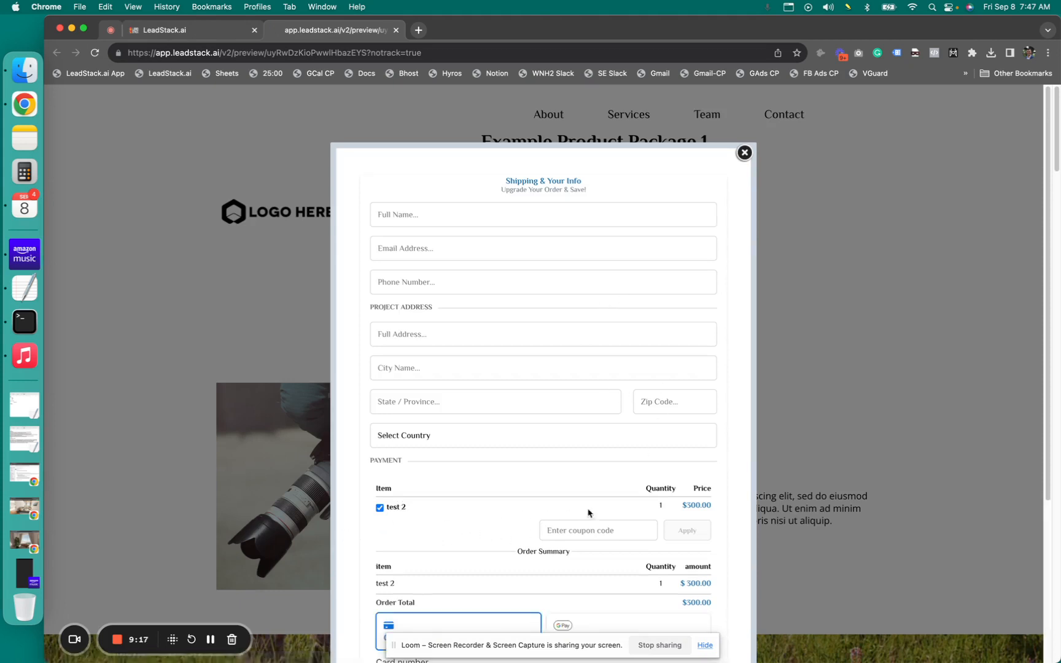
scroll(672, 505, "down", 3)
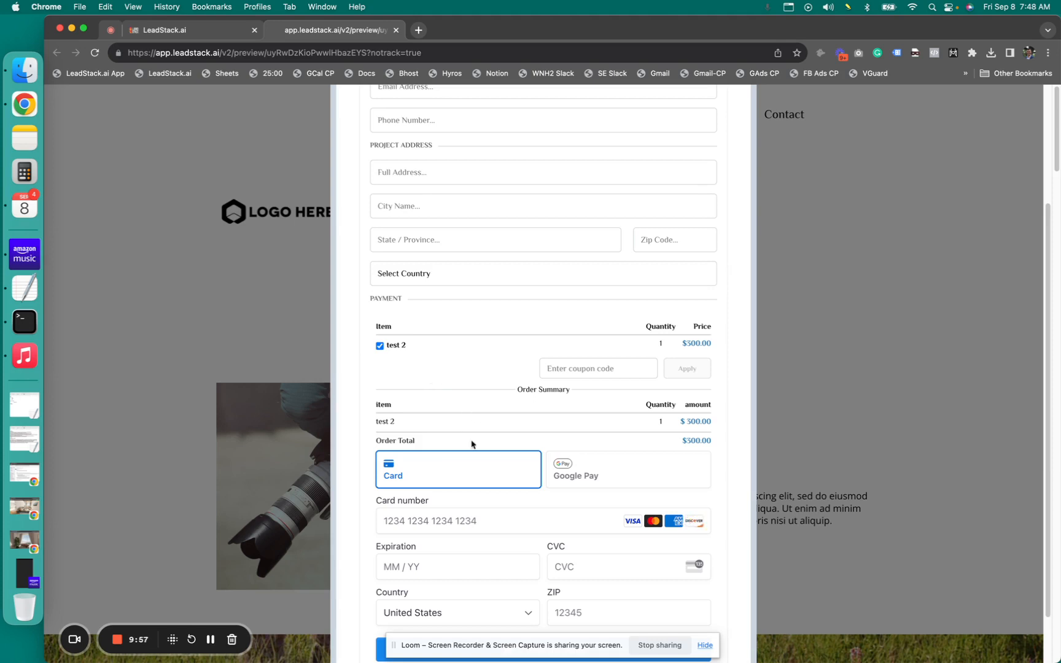
scroll(439, 348, "down", 1)
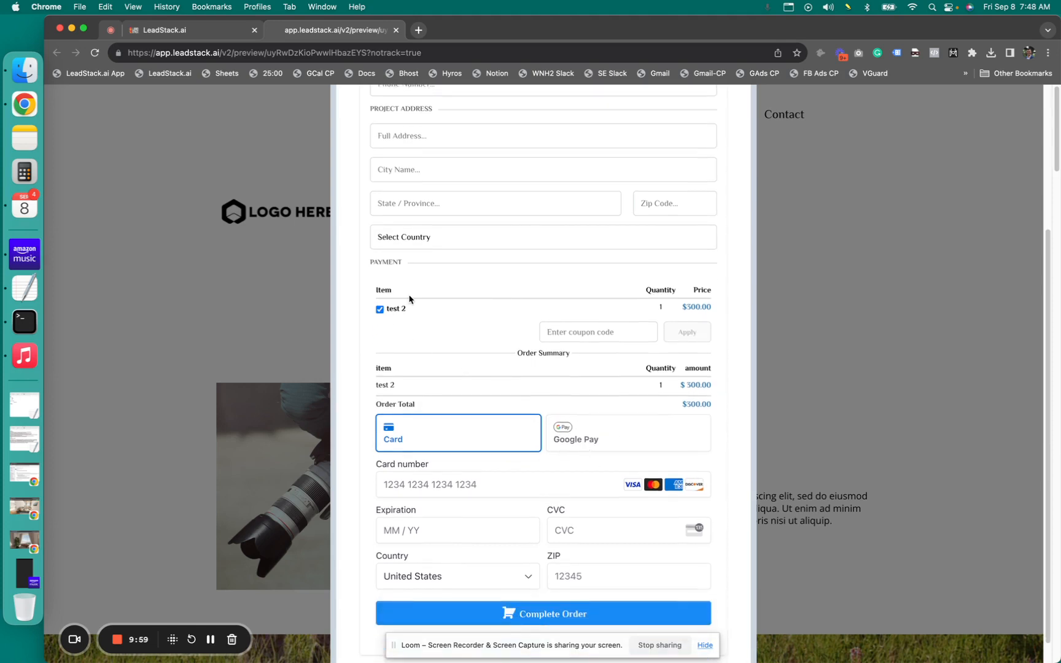
Autofill the order form with saved contact details, clear the full address, and shorten the city entry
scroll(410, 299, "up", 5)
left_click(429, 222)
left_click(474, 246)
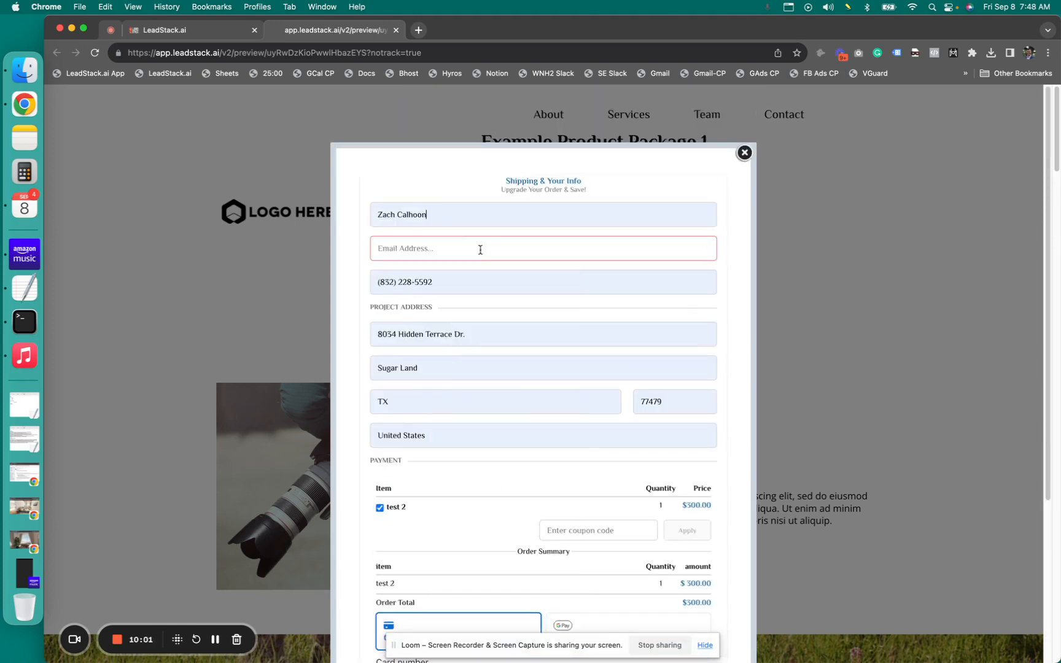
triple_click(446, 330)
key("BackSpace")
scroll(458, 325, "down", 3)
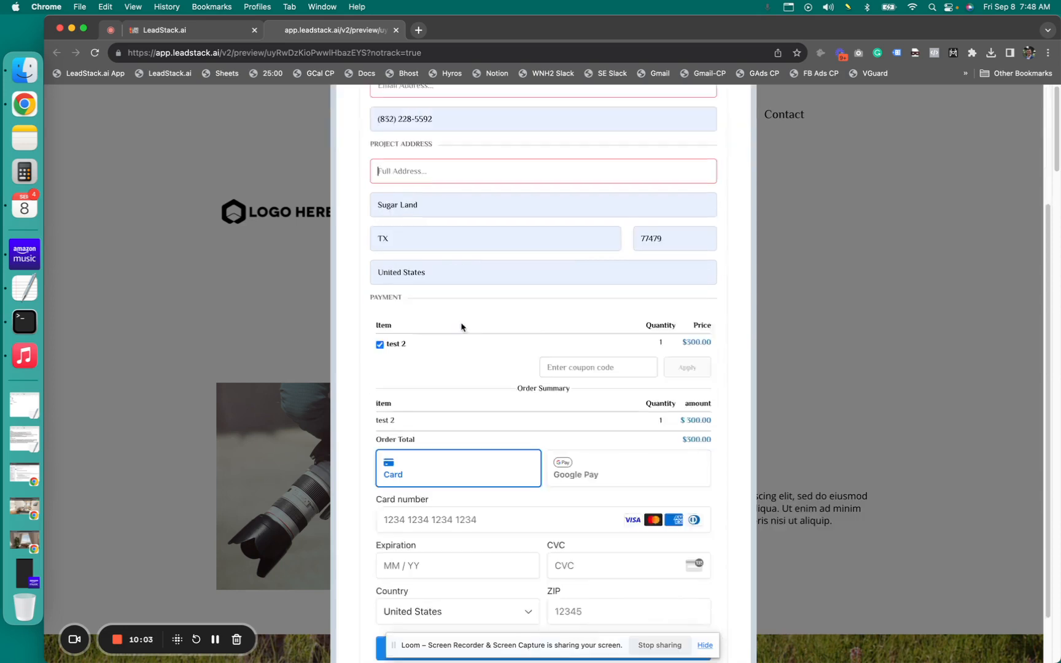
double_click(450, 181)
key("BackSpace")
scroll(415, 299, "down", 1)
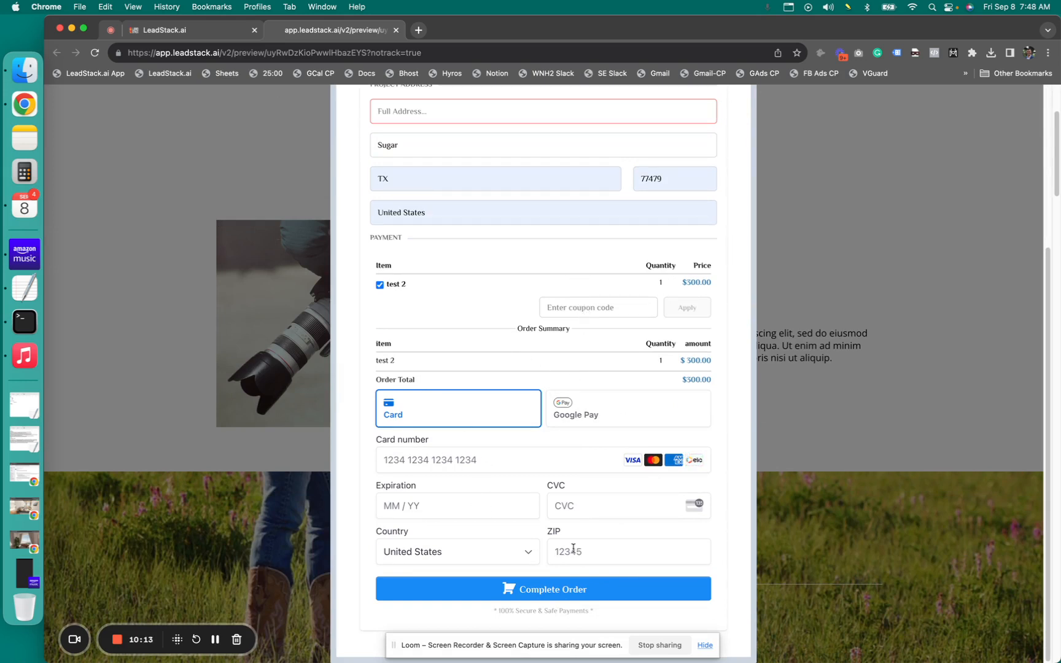
Look through the order form from the contact fields to the Complete Order button, and close the popup
scroll(721, 621, "down", 3)
scroll(606, 303, "up", 5)
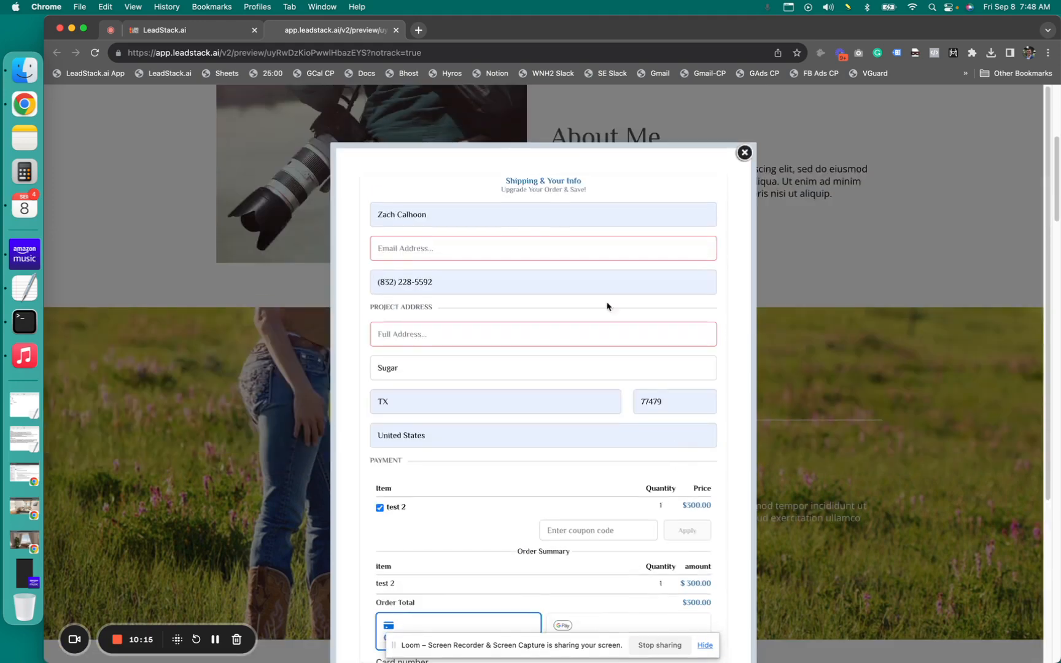
scroll(594, 443, "down", 5)
scroll(594, 443, "down", 1)
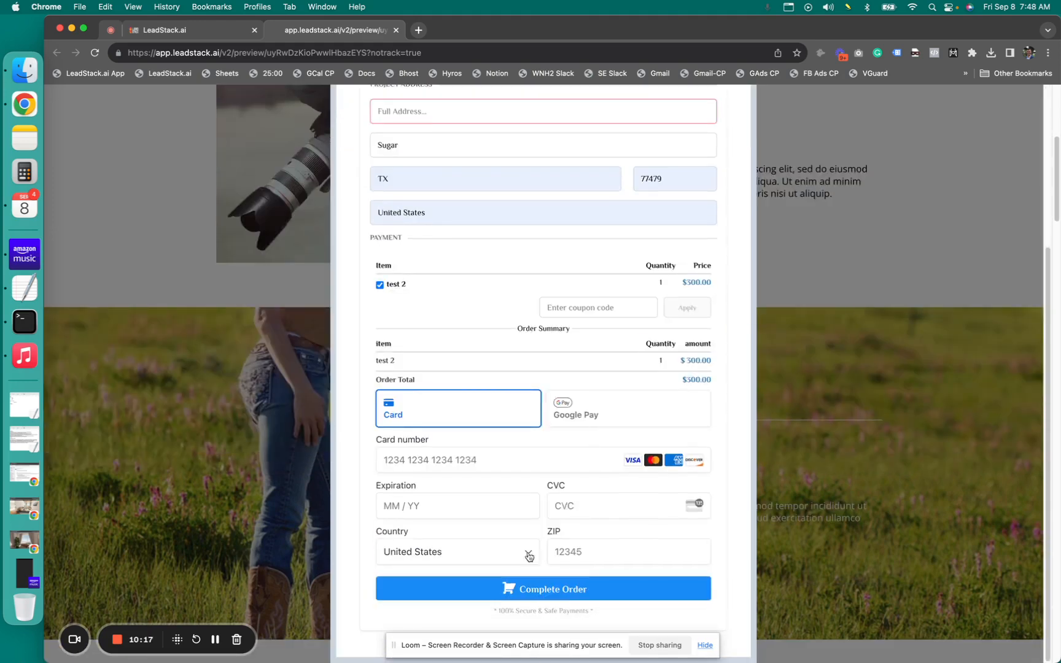
scroll(531, 240, "up", 10)
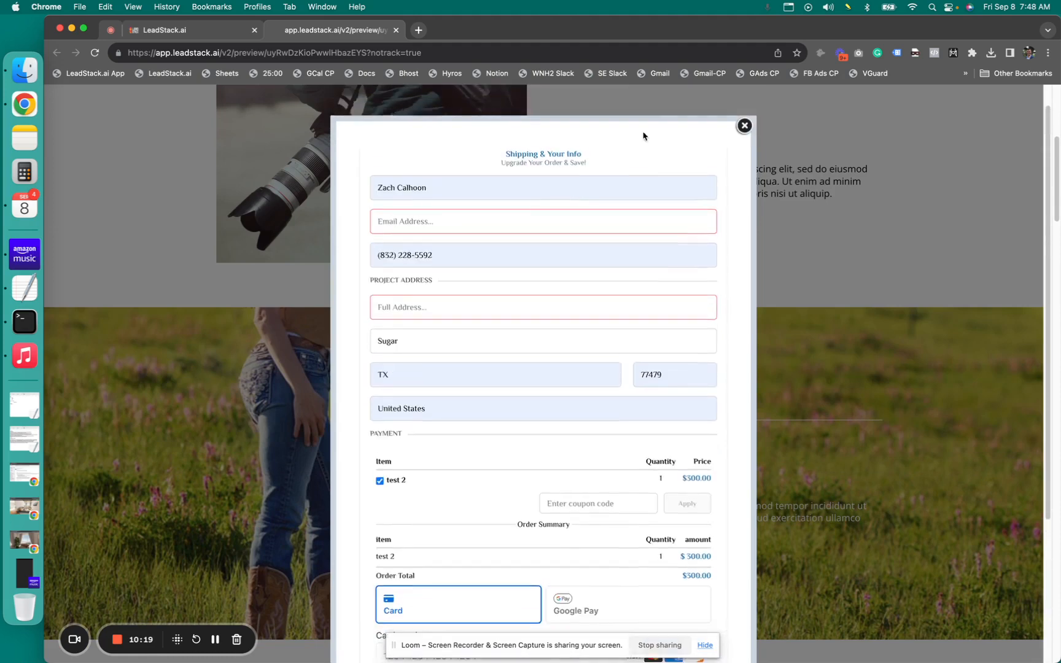
left_click(743, 144)
Return to the funnel's steps overview and move the Thank you step directly after Home, ahead of Appointment
left_click(161, 32)
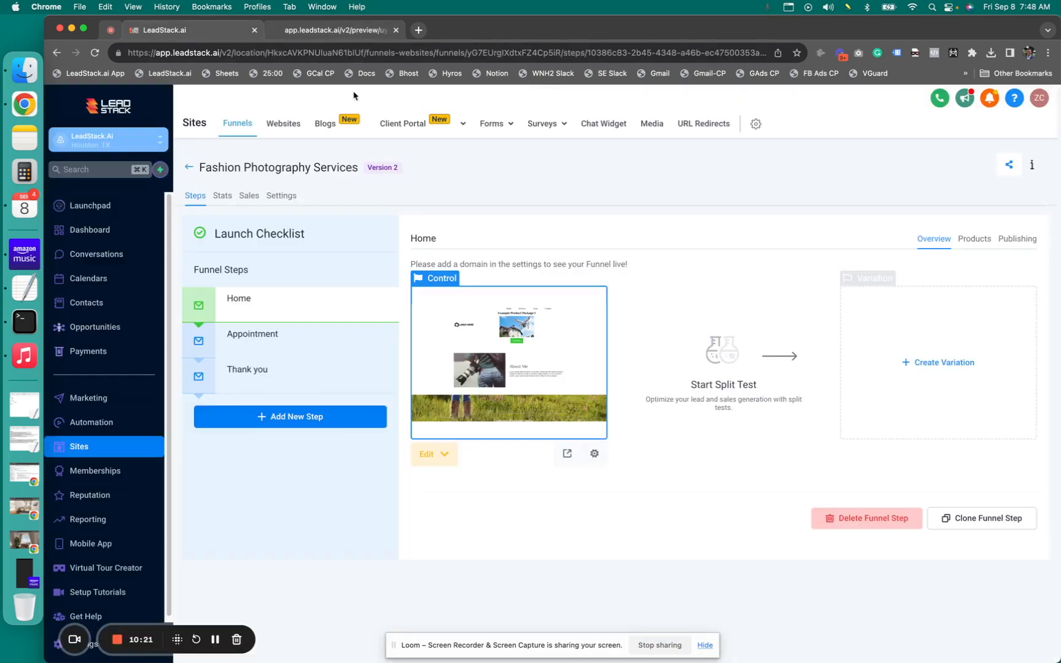
left_click(252, 349)
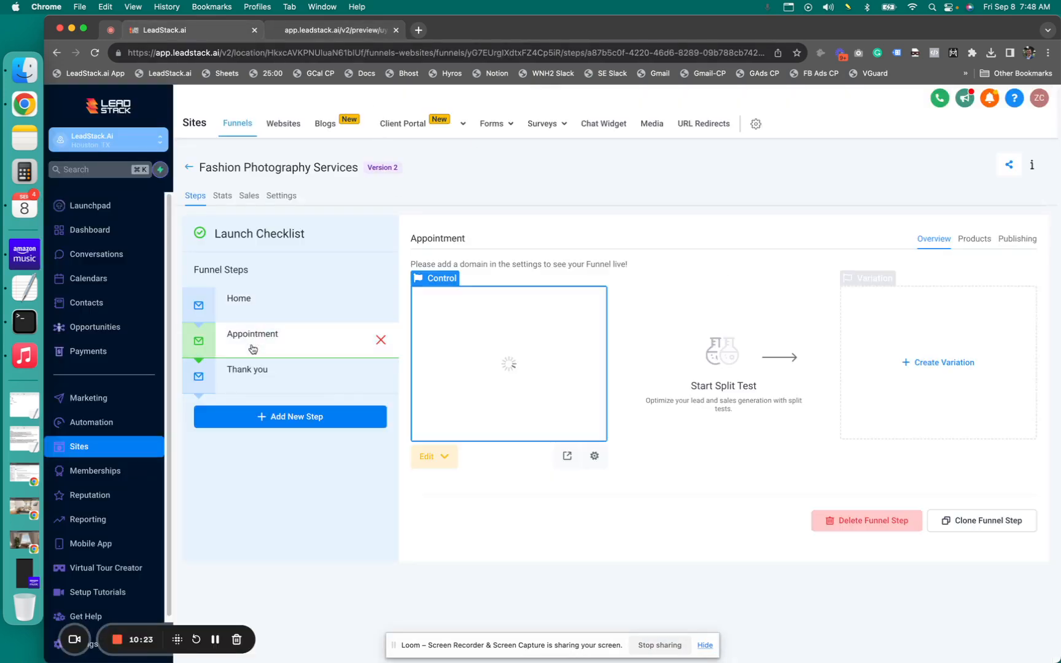
left_click(311, 376)
left_click_drag(198, 381, 248, 342)
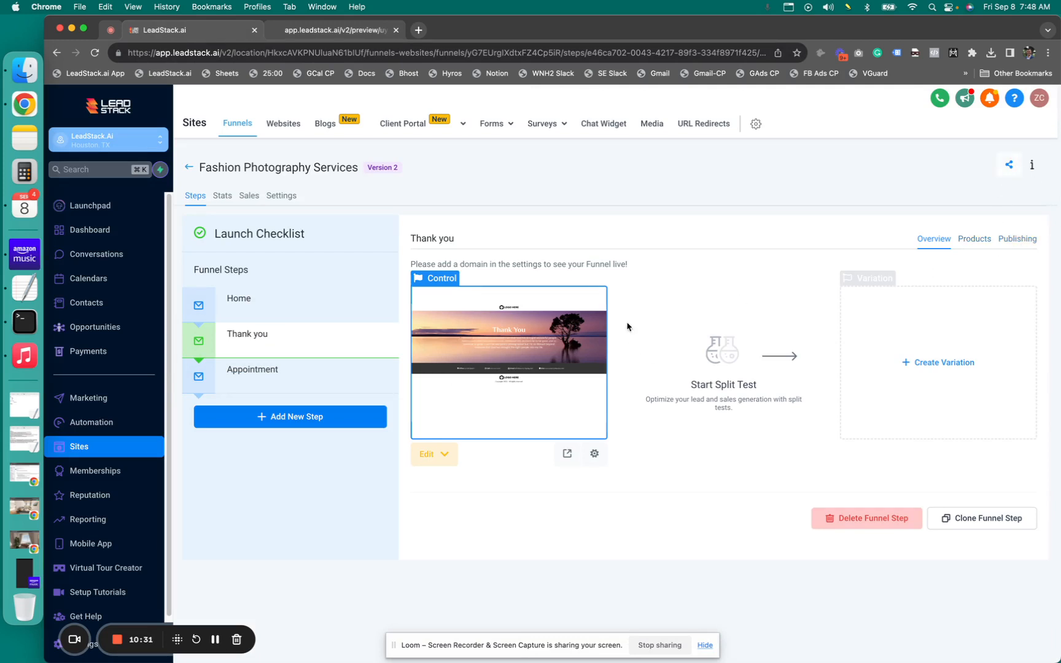
Preview the Thank you page, return to the funnel's steps overview, and select the Home step
left_click(567, 456)
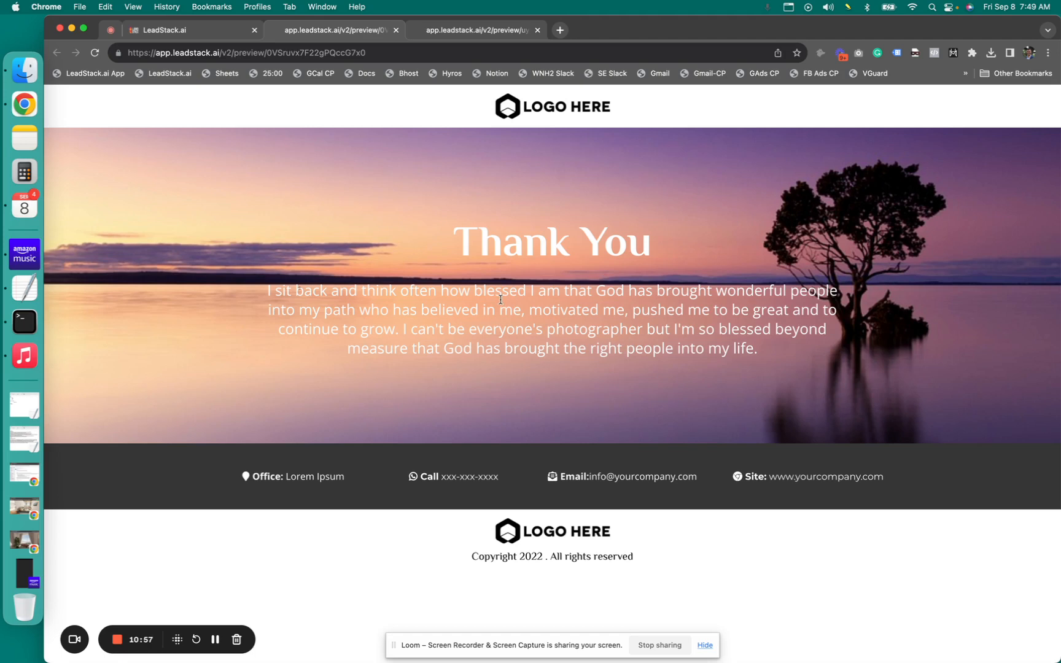
left_click(184, 35)
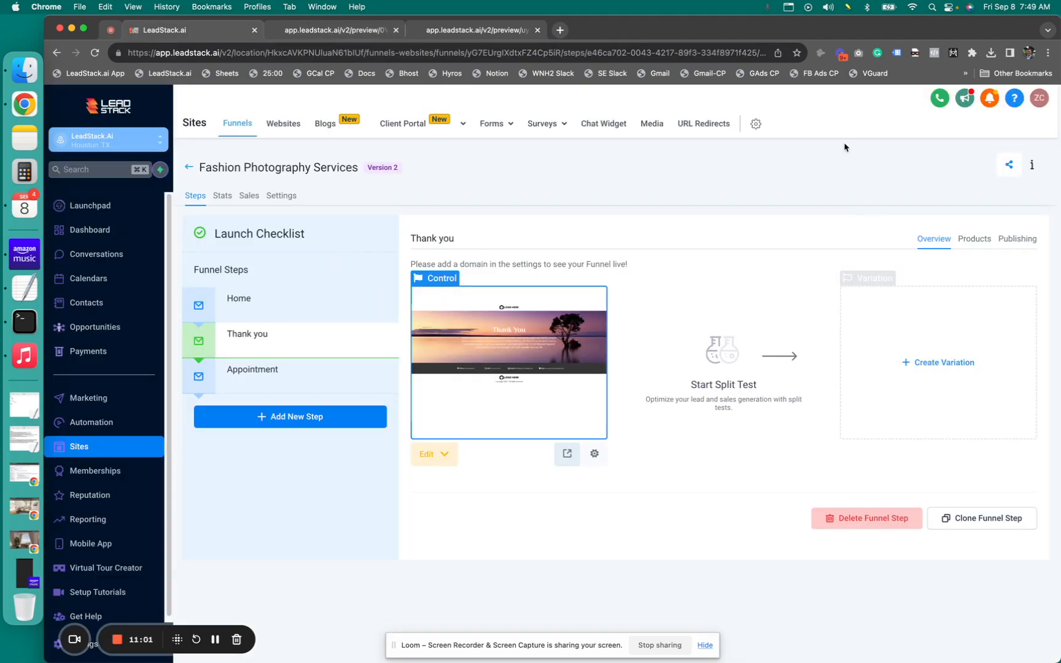
left_click(319, 306)
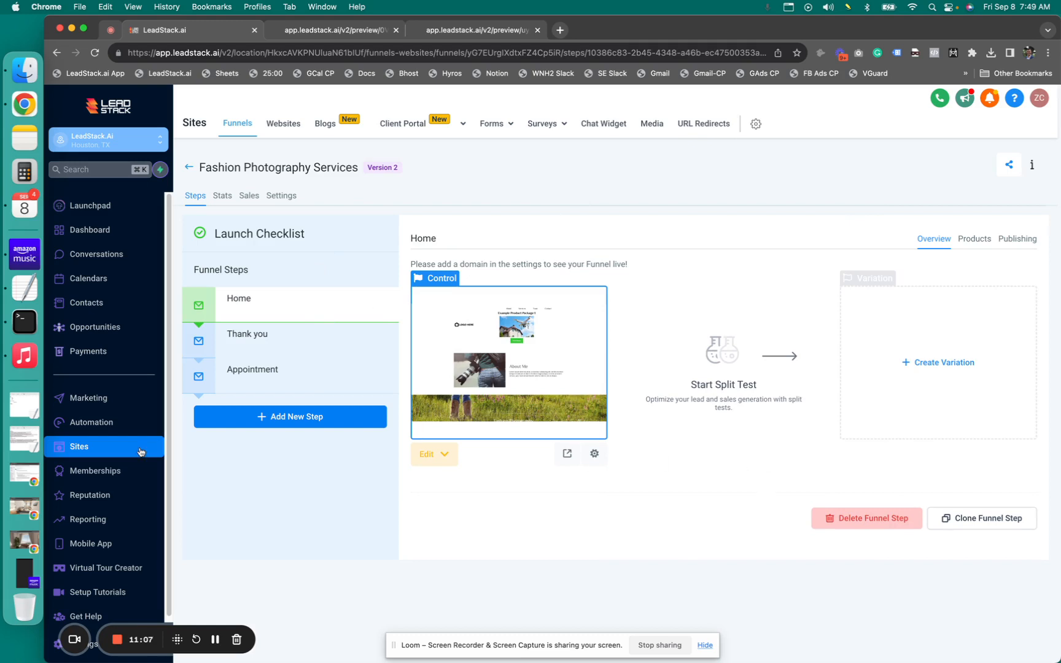
View the Payments section and its product area, and reopen the Fashion Photography Services funnel under Sites
left_click(108, 355)
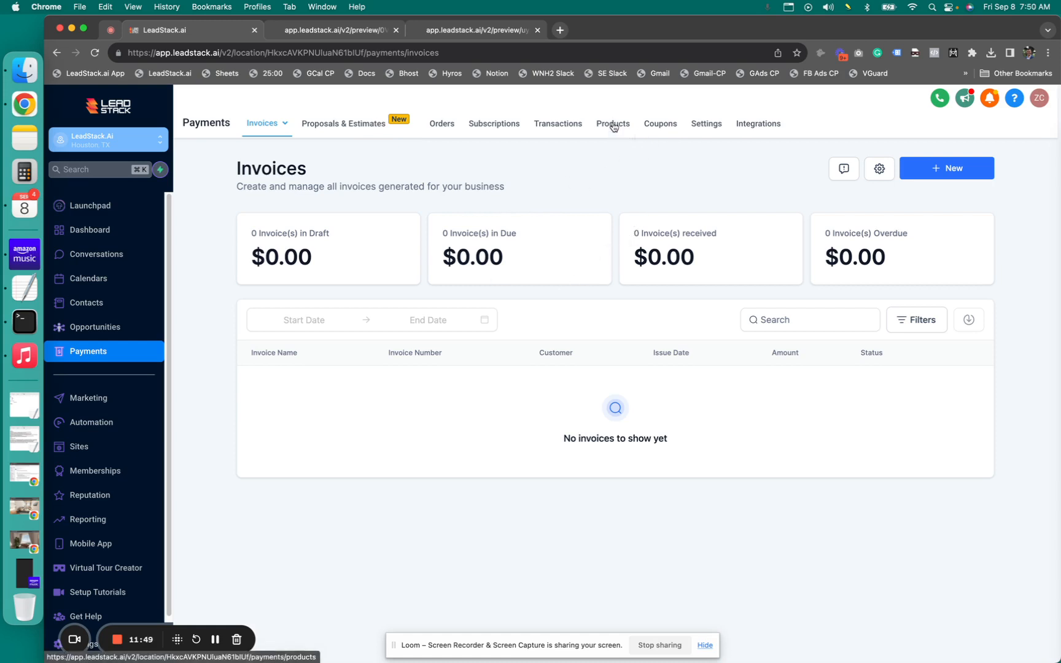
left_click(112, 446)
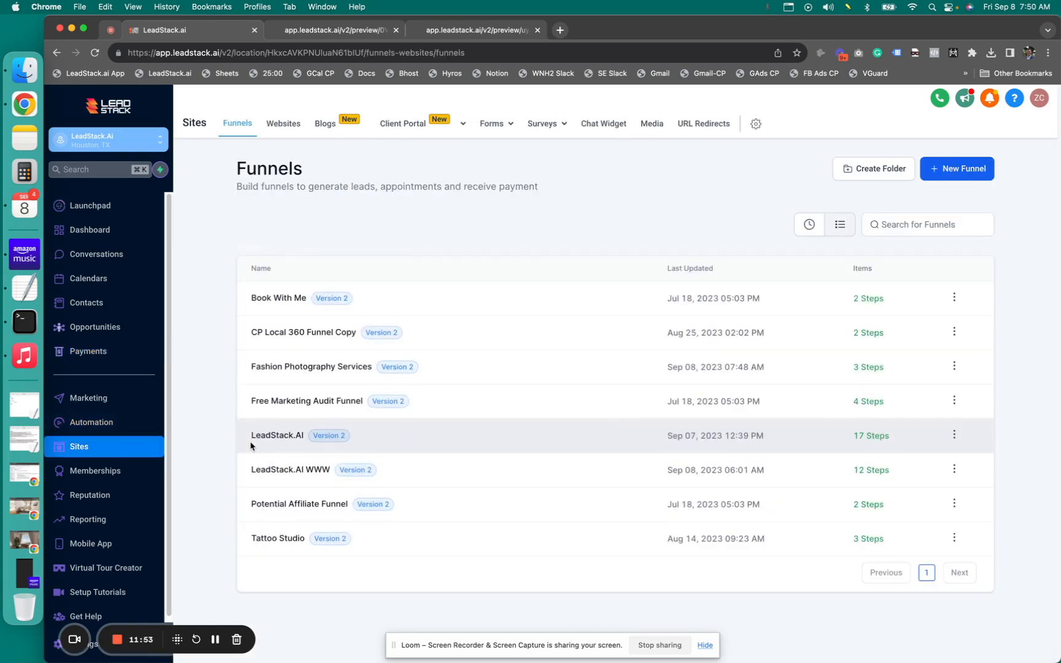
left_click(323, 367)
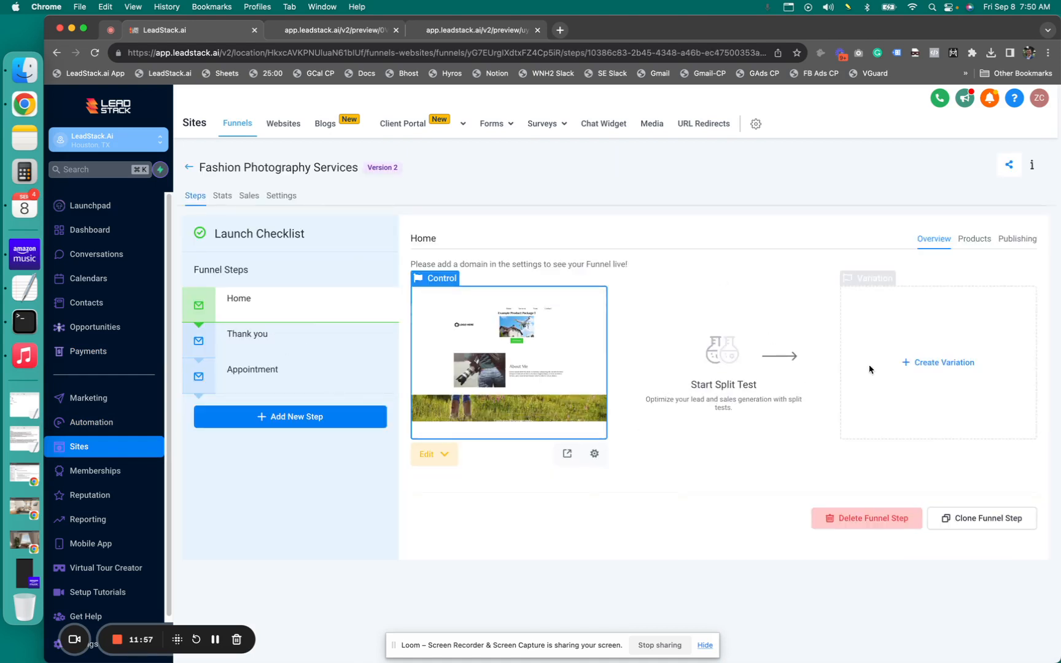
Preview the Home page, inspect the order form behind the Example Product Package 1 Purchase button, and close the form
left_click(567, 453)
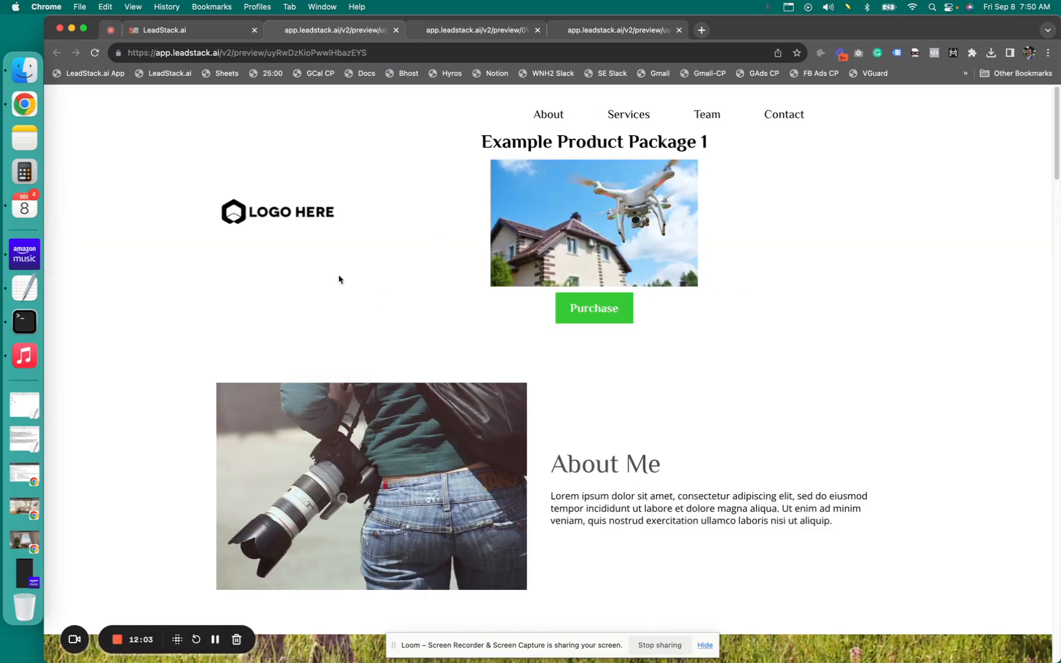
left_click_drag(513, 142, 692, 145)
left_click(692, 145)
left_click(588, 317)
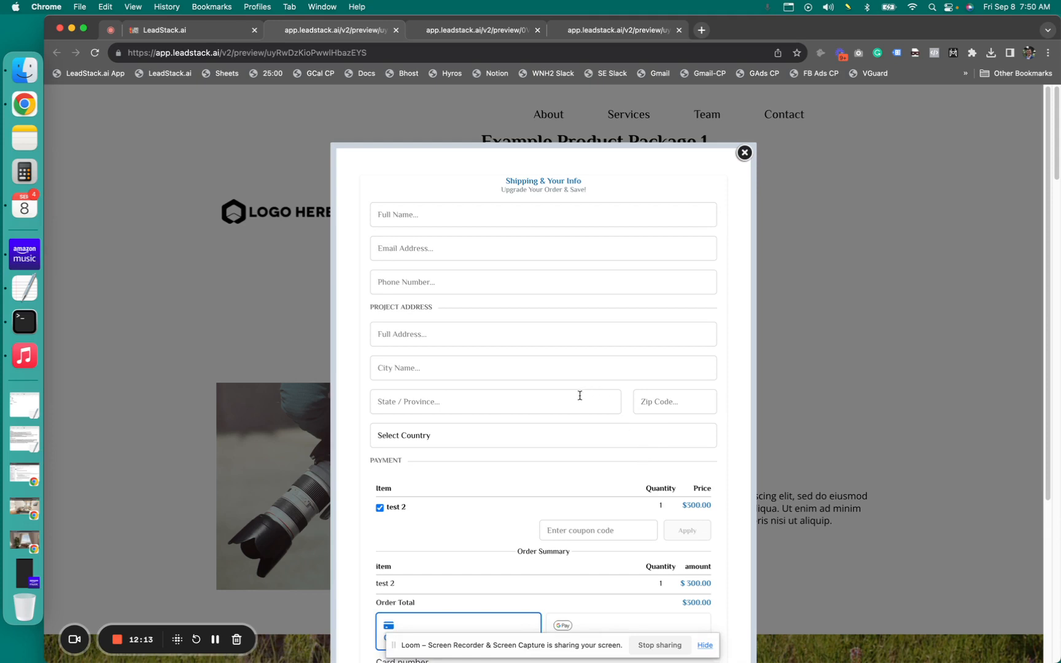
scroll(617, 373, "down", 5)
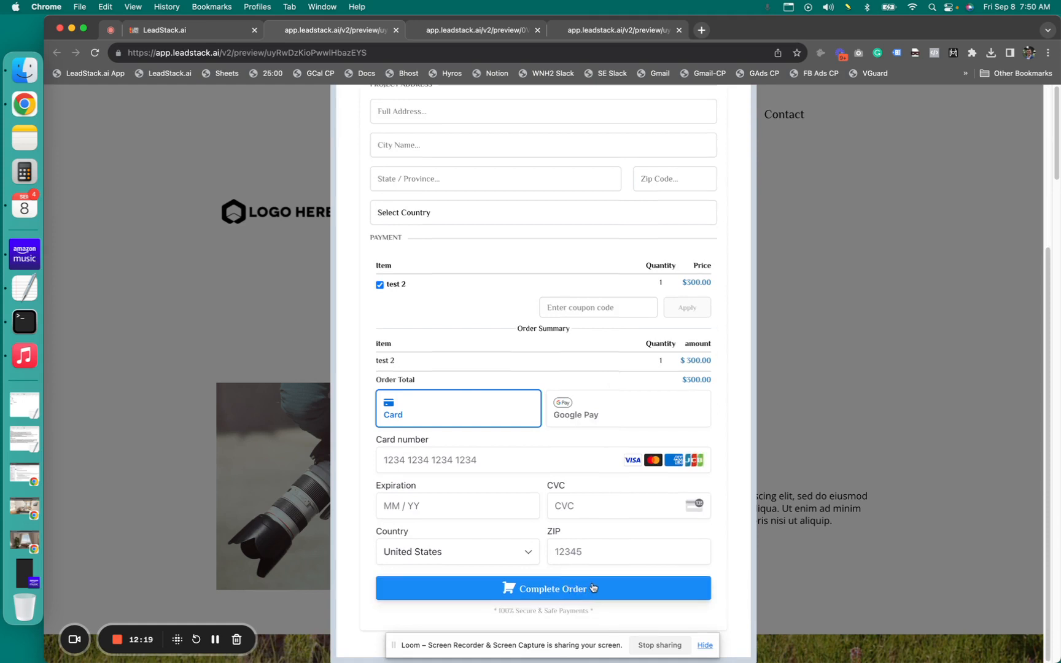
scroll(605, 585, "up", 4)
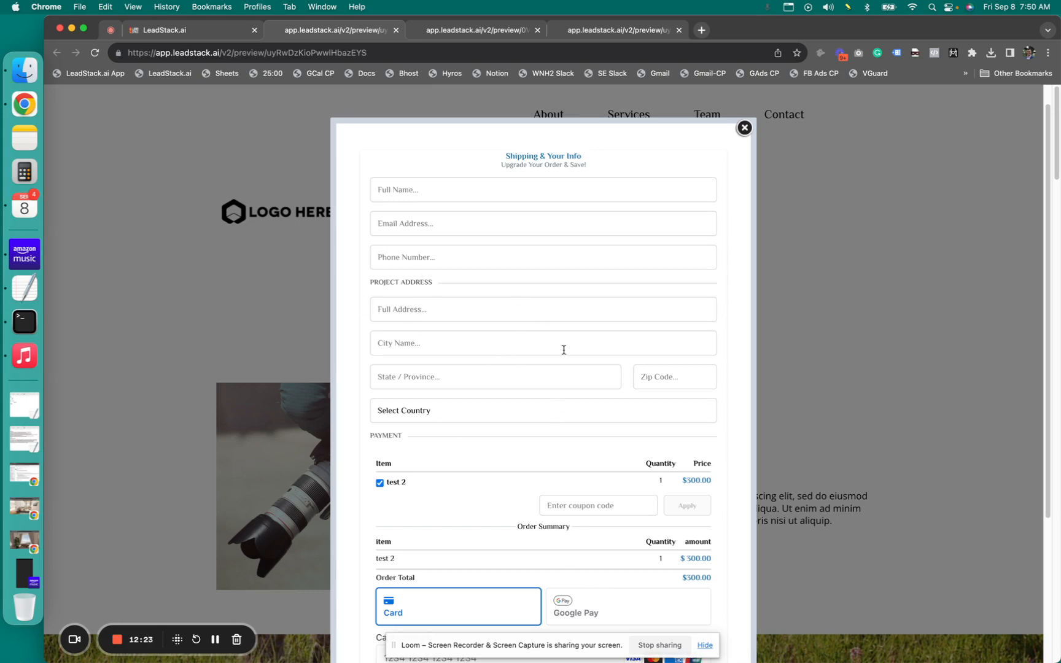
left_click(744, 129)
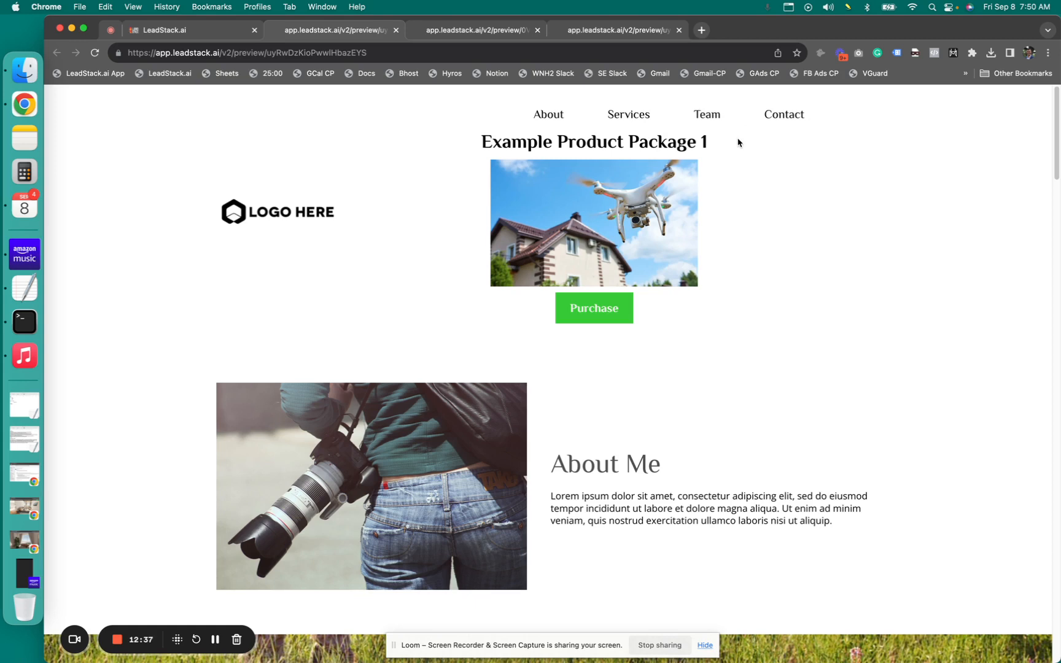
Follow the previewed page's Services link, look over the services sections, and go back to the product package
left_click(709, 111)
left_click(744, 155)
left_click_drag(557, 142, 732, 145)
left_click(729, 143)
left_click(629, 121)
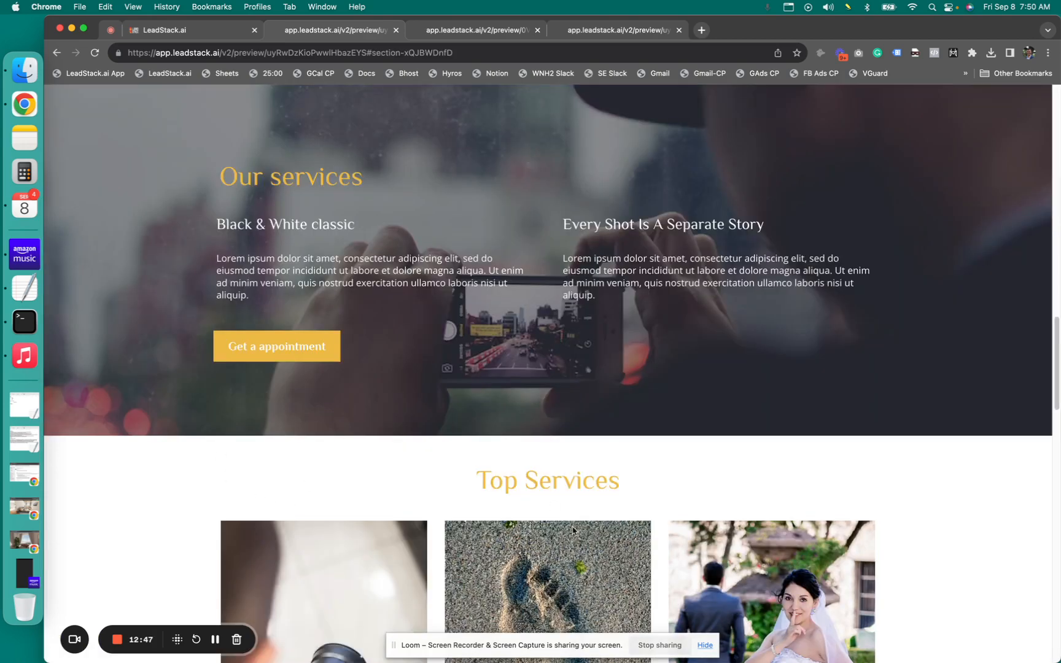
scroll(590, 391, "down", 10)
scroll(479, 425, "up", 8)
key("super+bracketleft")
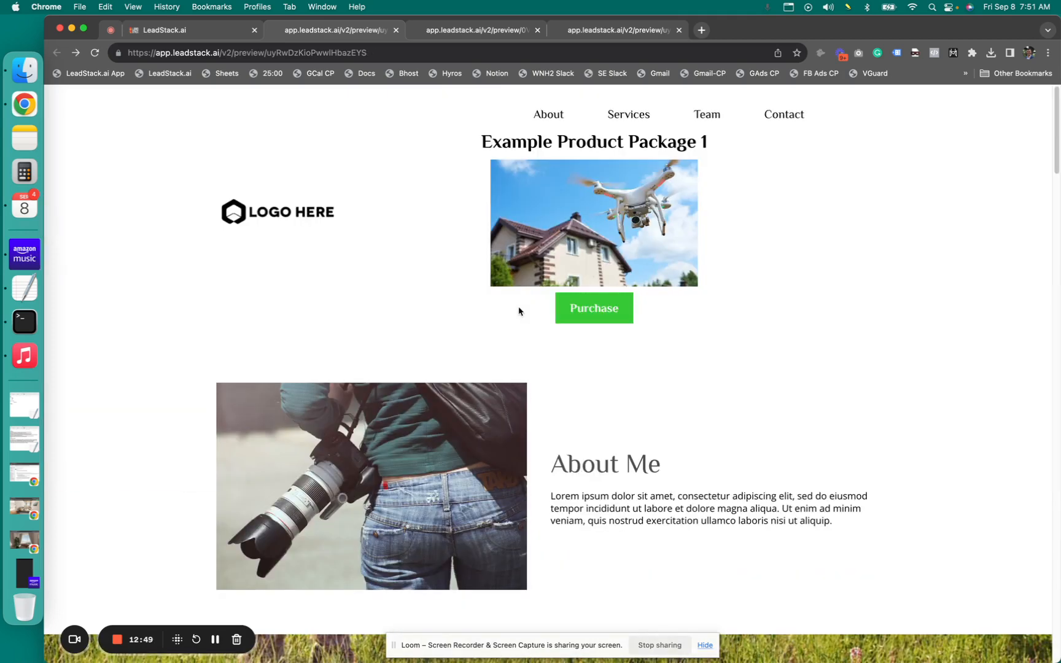
Reopen the order form from the Purchase button, review its contact fields and order total, and close it again
left_click(588, 319)
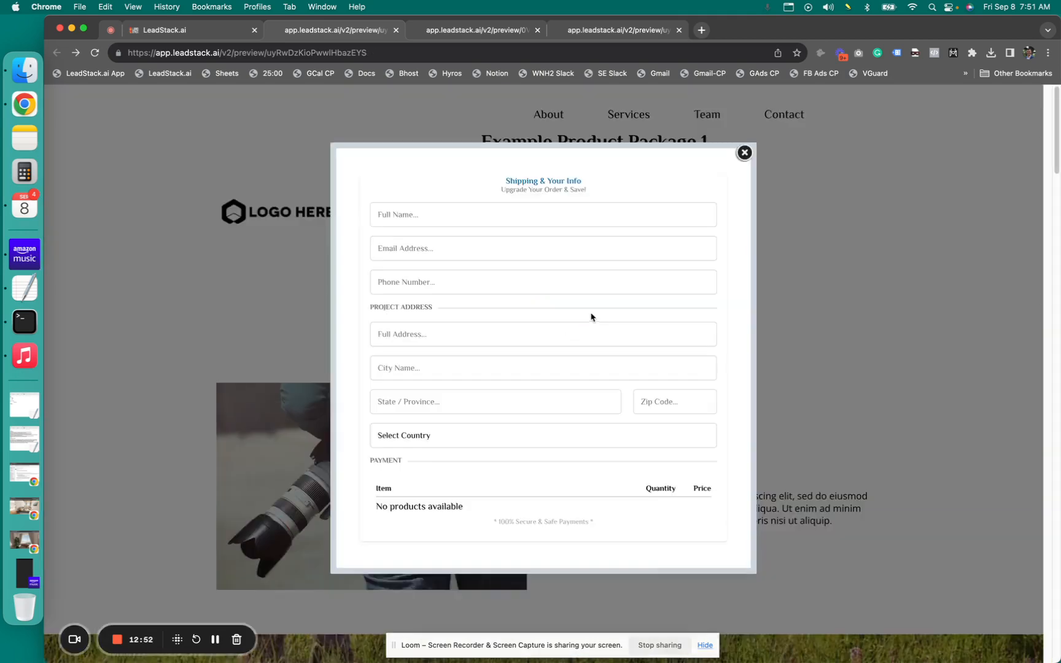
left_click(442, 218)
scroll(374, 503, "down", 4)
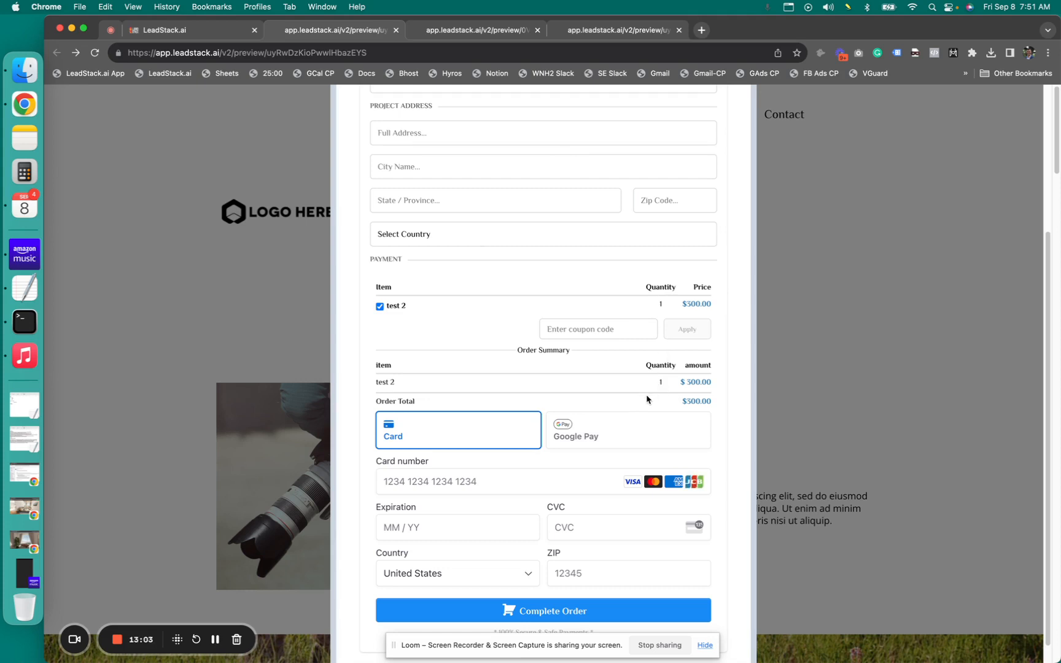
scroll(647, 400, "up", 3)
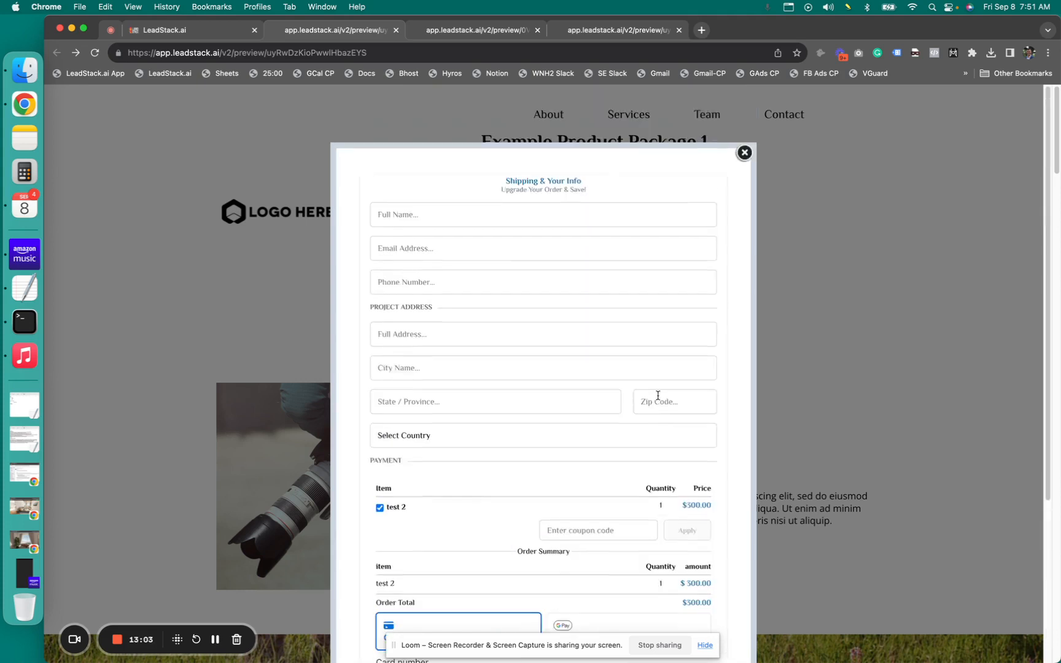
left_click(745, 154)
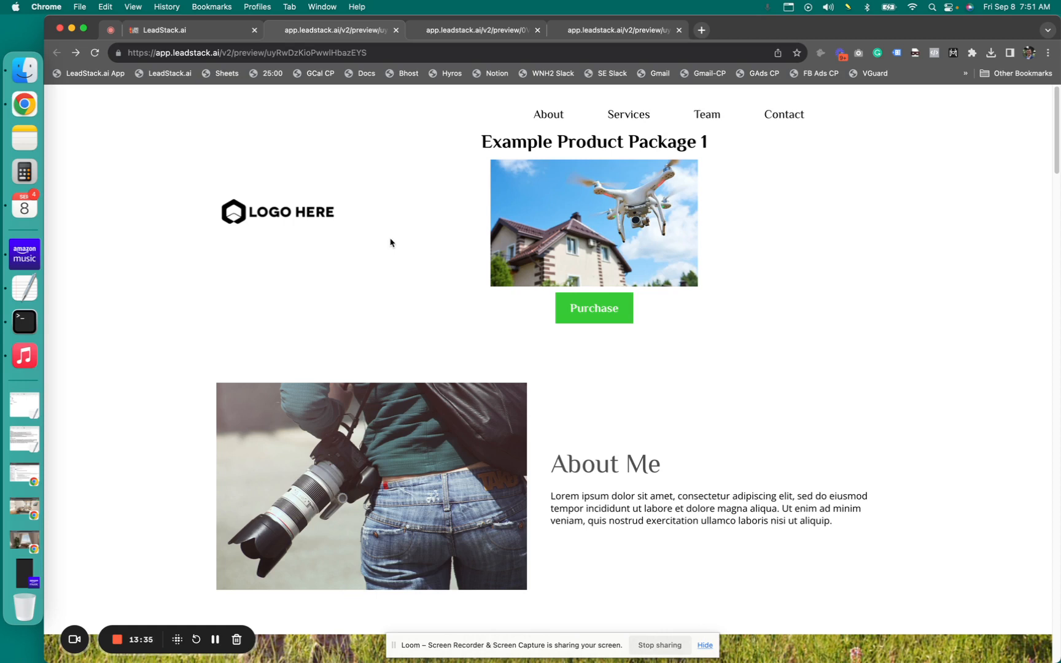
Examine the product package's heading, image and Purchase button as one block, and return to the funnel's steps overview
left_click_drag(477, 143, 701, 310)
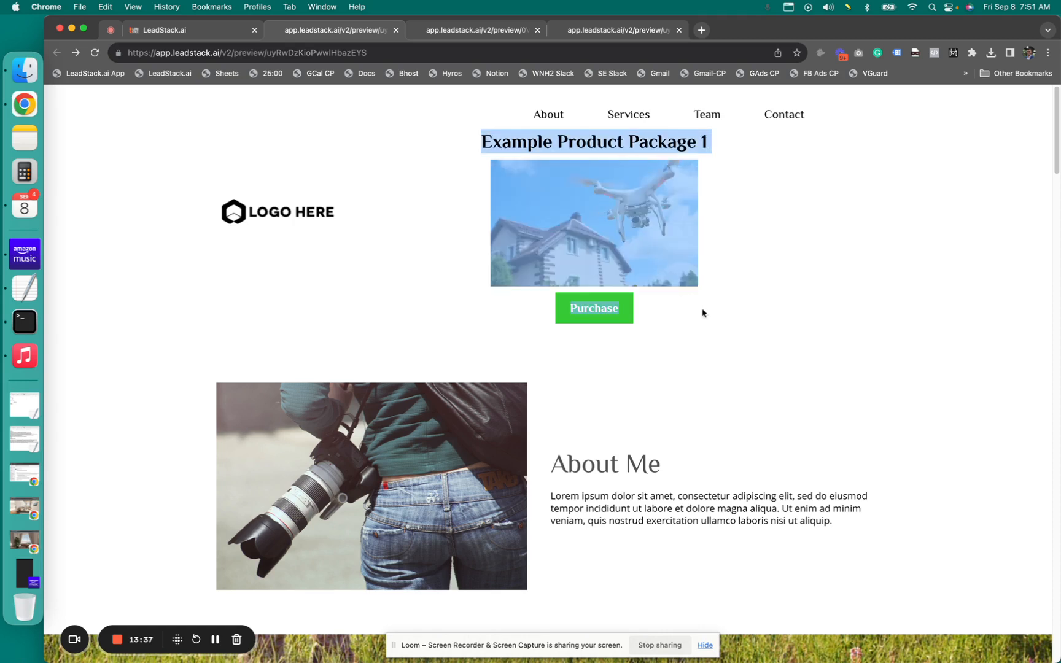
left_click(705, 327)
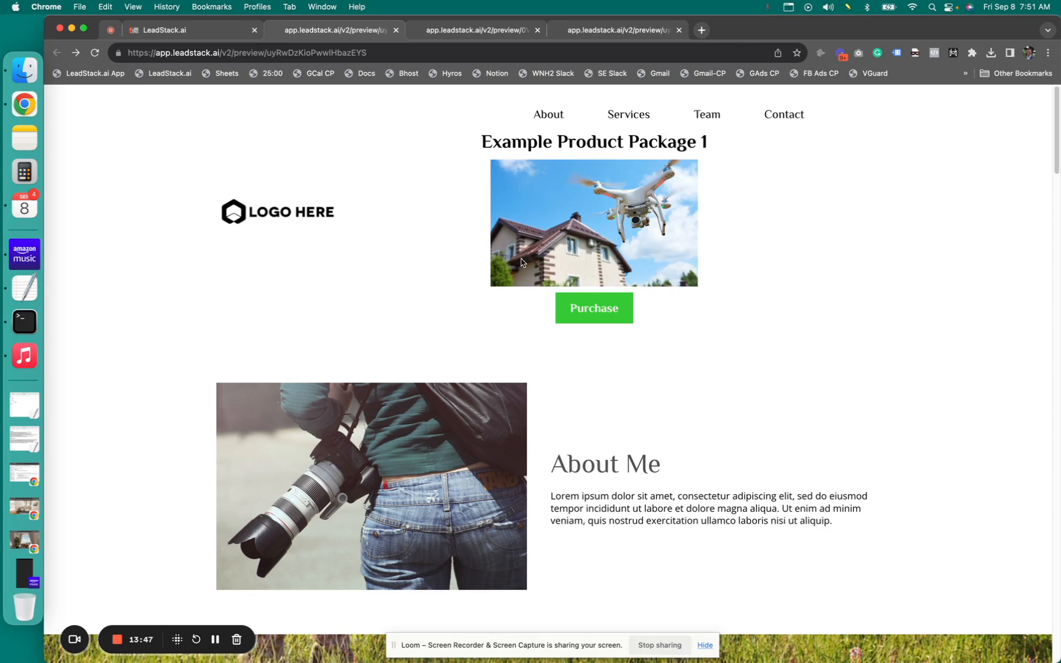
left_click(225, 34)
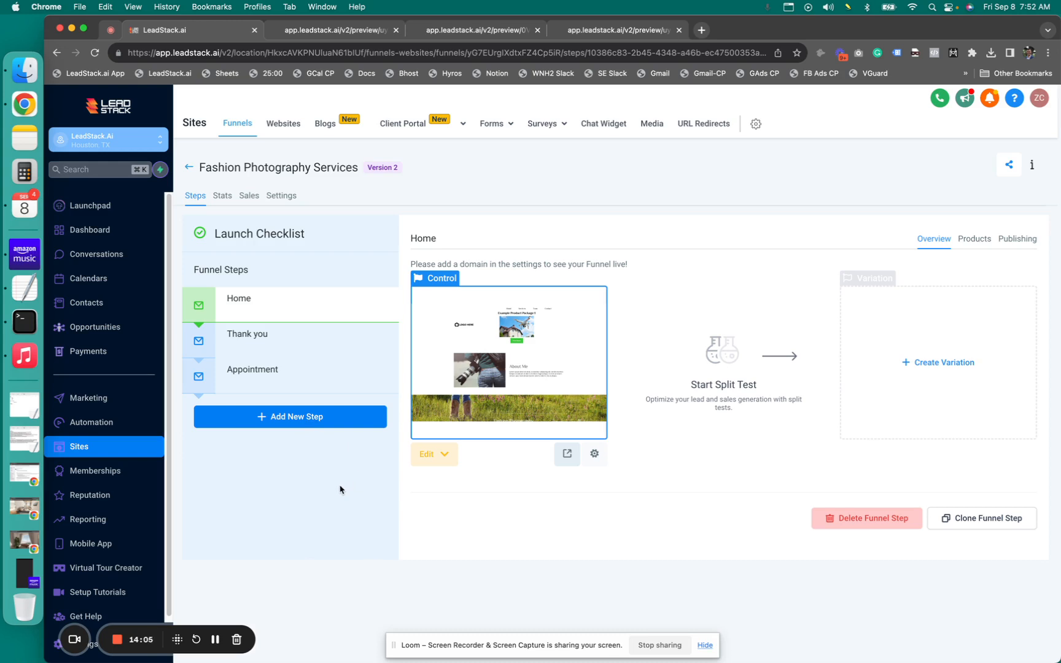
Open the LeadStack.ai website in a separate browser tab and examine its Free Webinar Training section
right_click(166, 74)
left_click(250, 78)
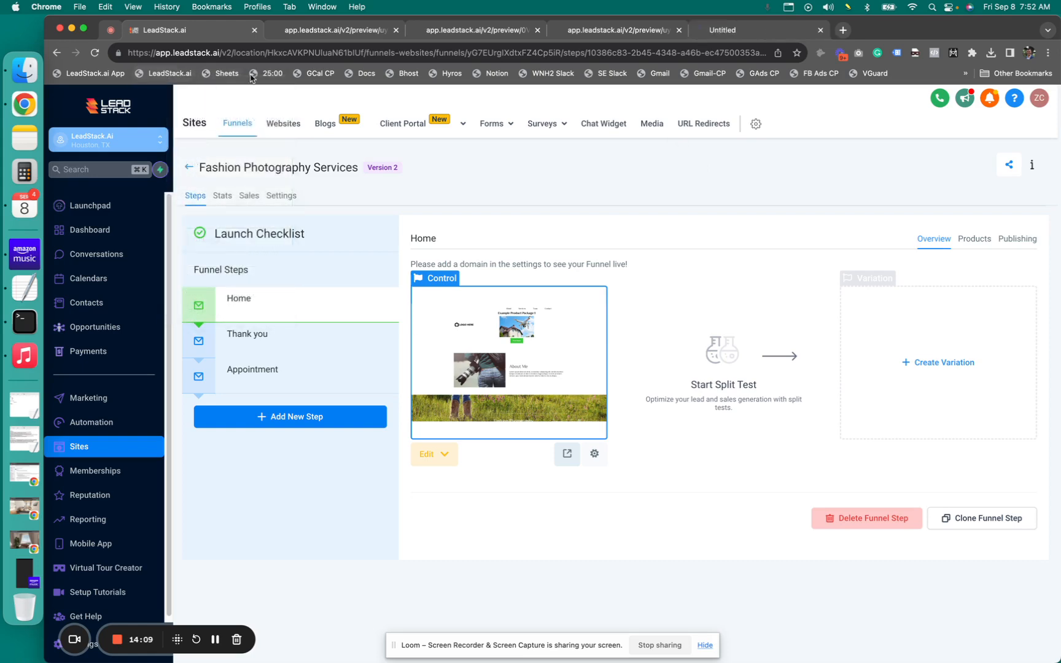
left_click(773, 35)
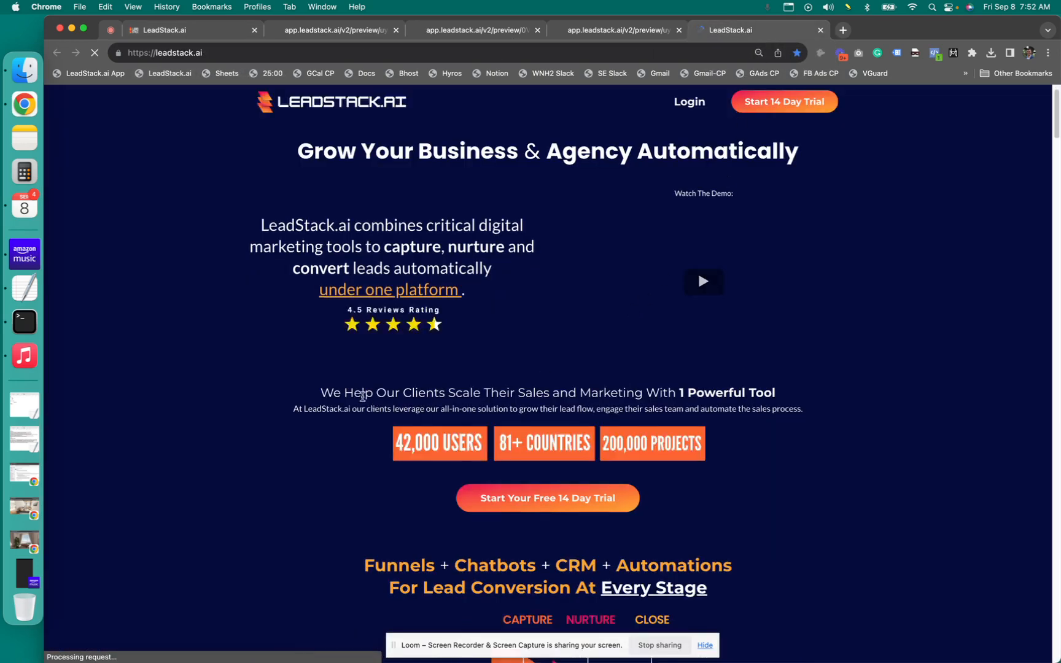
scroll(293, 419, "down", 15)
scroll(283, 420, "down", 20)
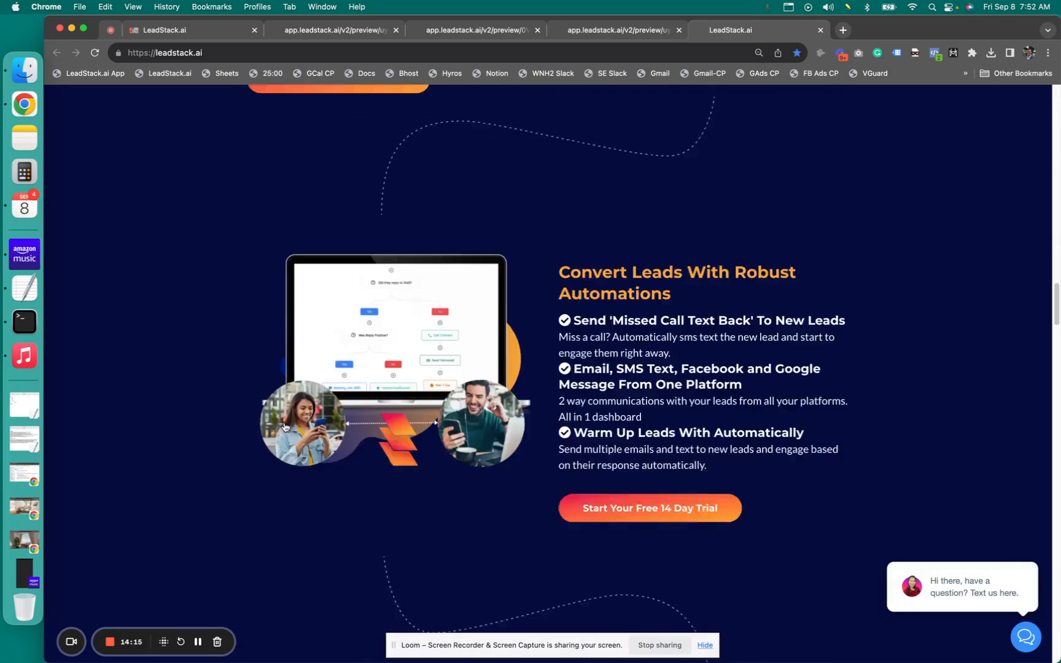
scroll(283, 417, "up", 5)
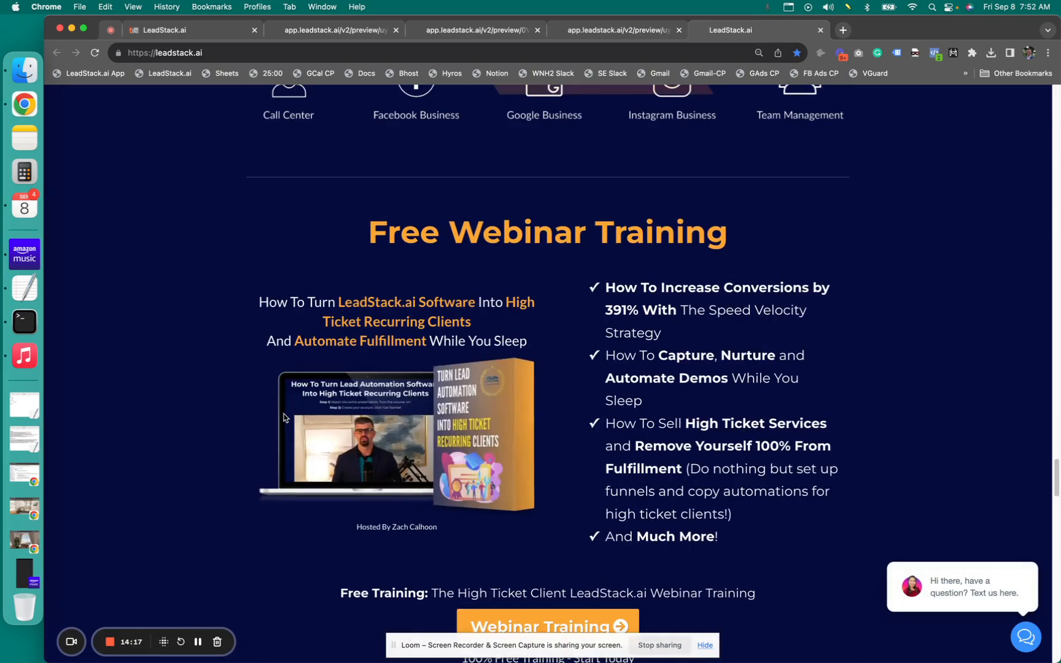
scroll(281, 417, "down", 3)
scroll(282, 415, "up", 3)
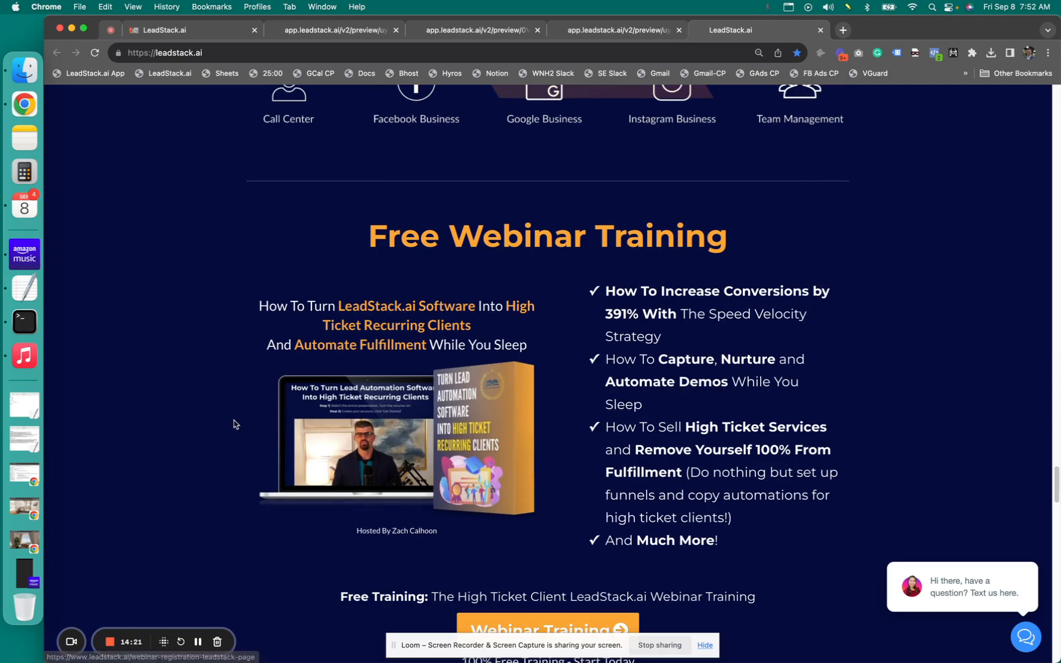
scroll(238, 419, "down", 1)
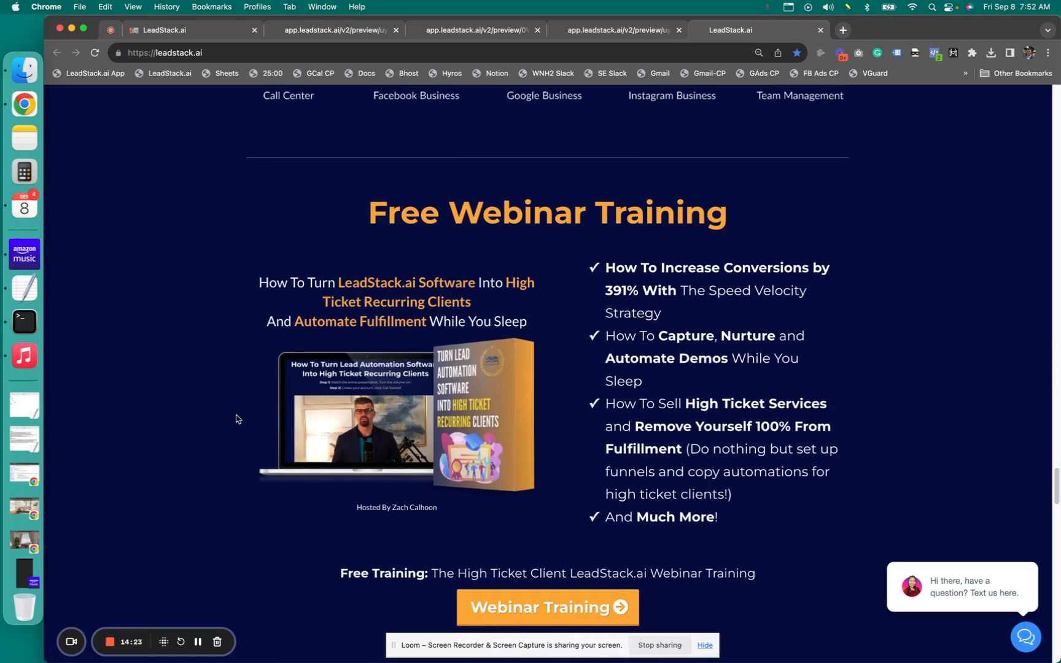